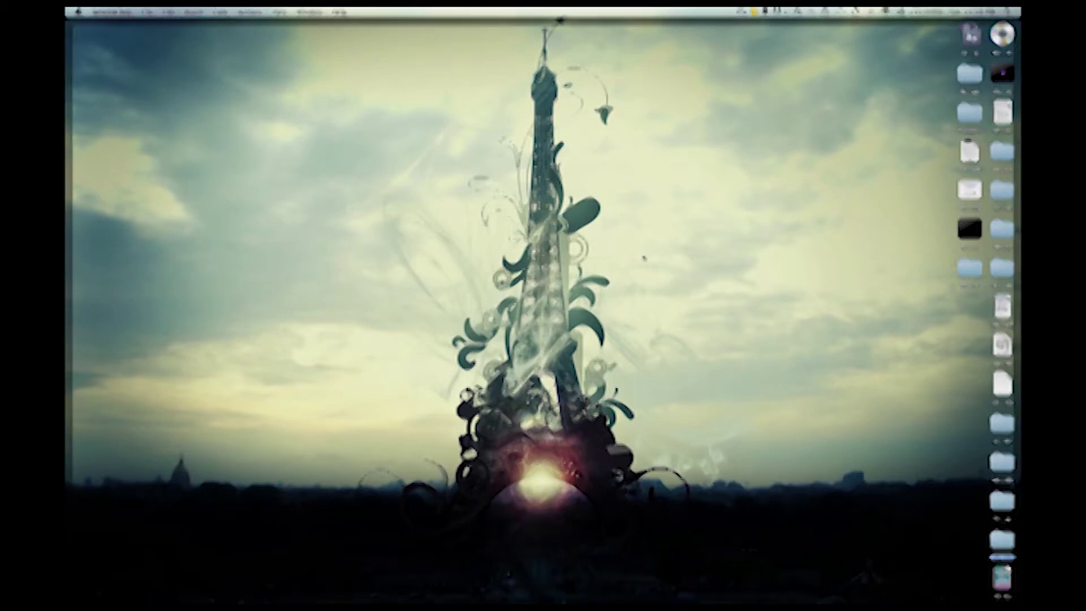
# Switch to Photoshop and open the Photomerge automation dialog, using the help search to locate the command
pyautogui.moveTo(455, 600)
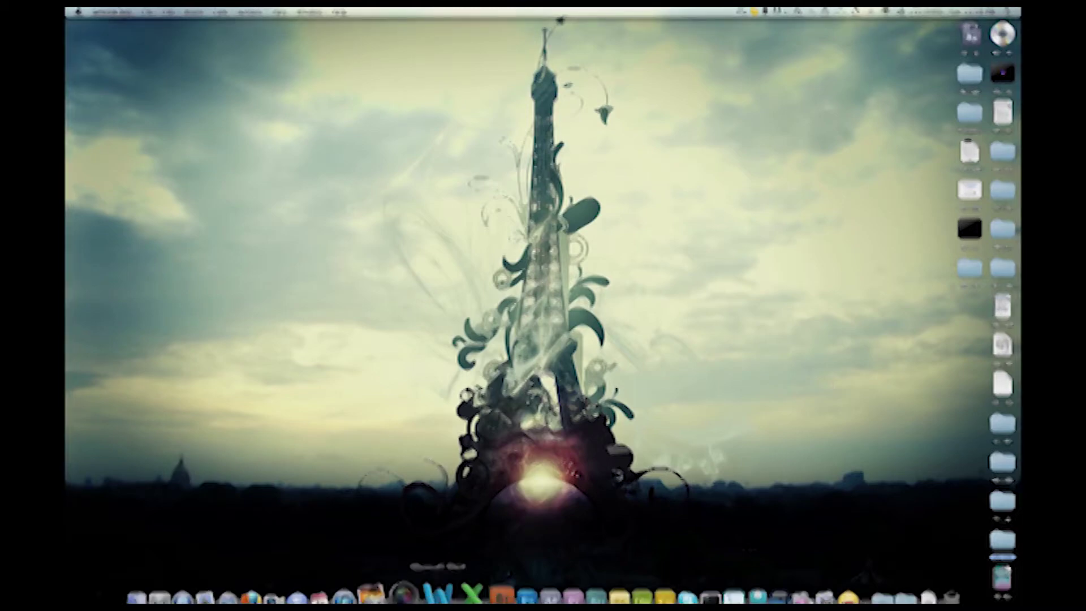
pyautogui.click(503, 588)
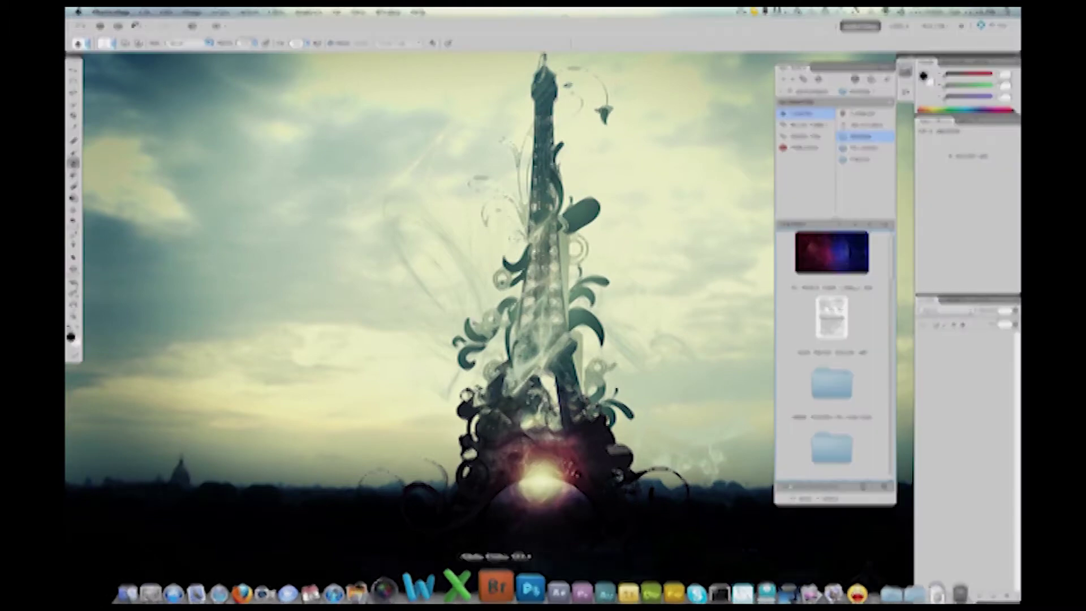
pyautogui.click(418, 12)
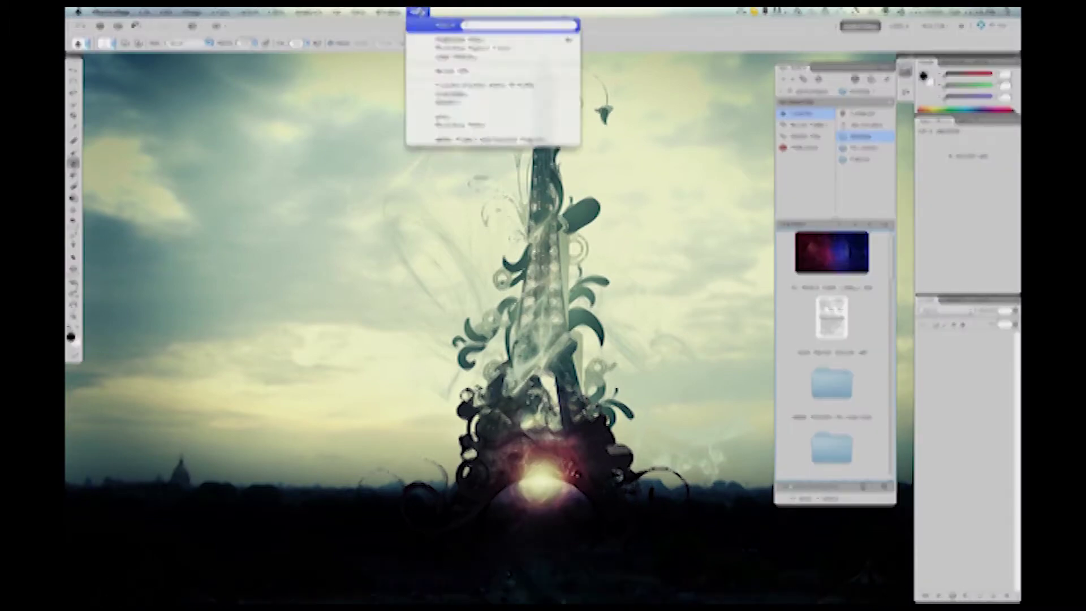
pyautogui.write('photogra')
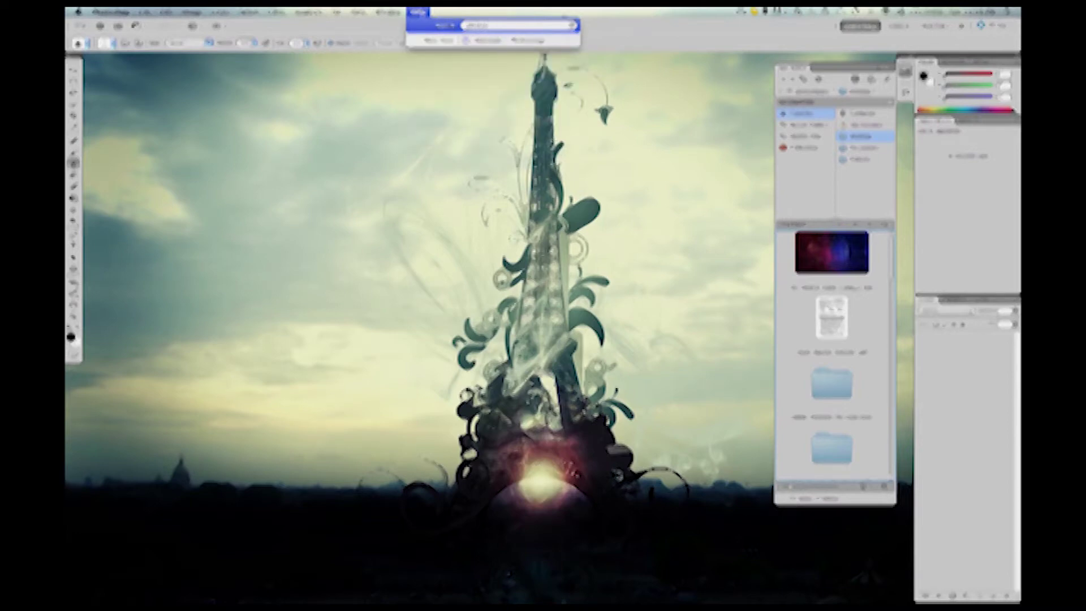
pyautogui.press('Down')
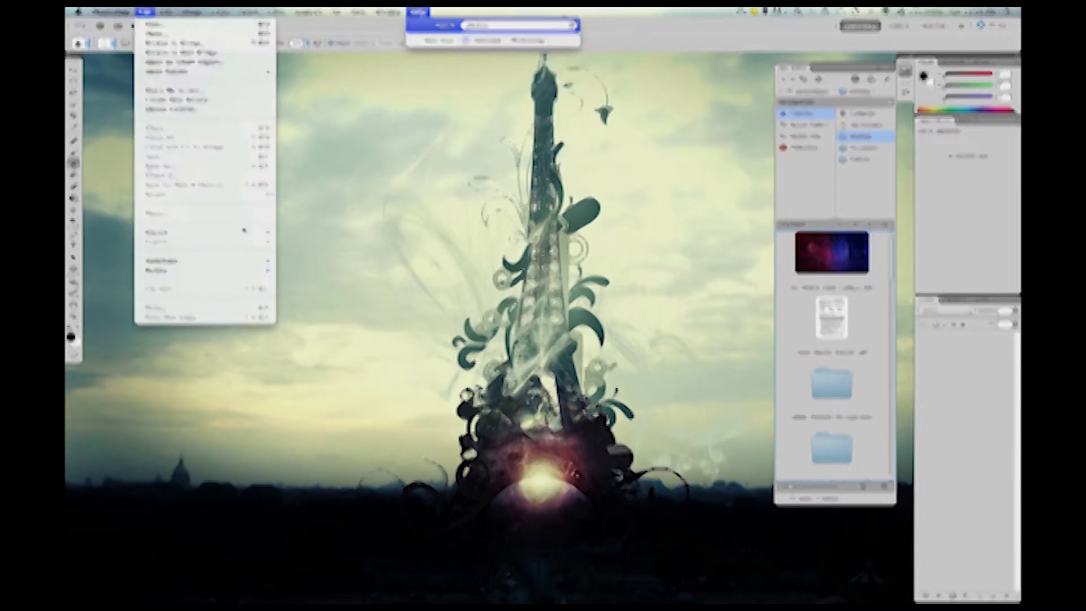
pyautogui.moveTo(234, 262)
pyautogui.click(299, 346)
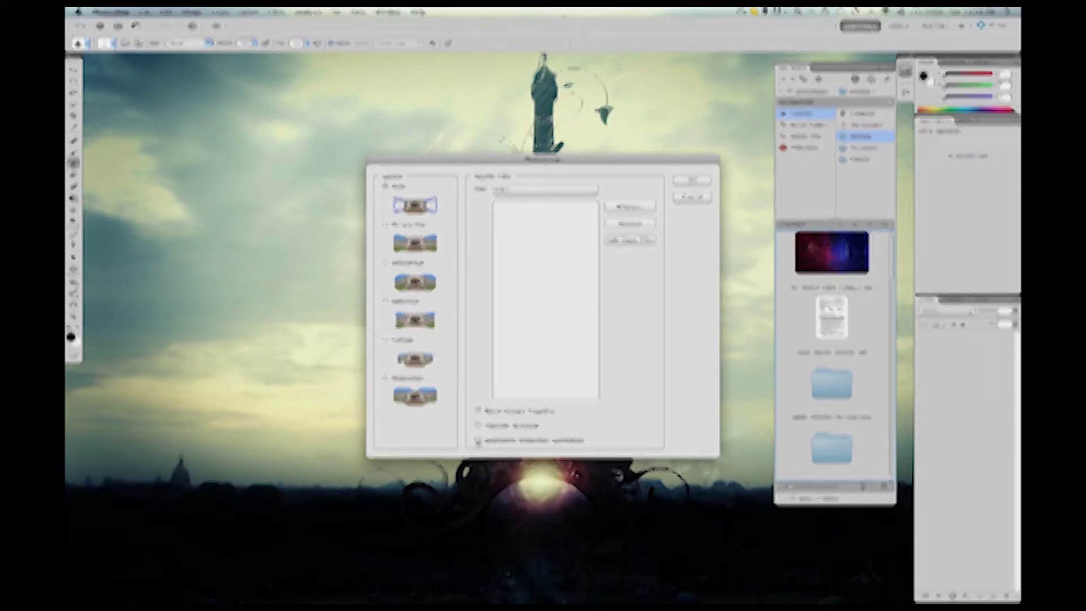
# Enable geometric distortion correction for the merge and browse to the folder holding the panorama photos
pyautogui.click(479, 440)
pyautogui.click(622, 206)
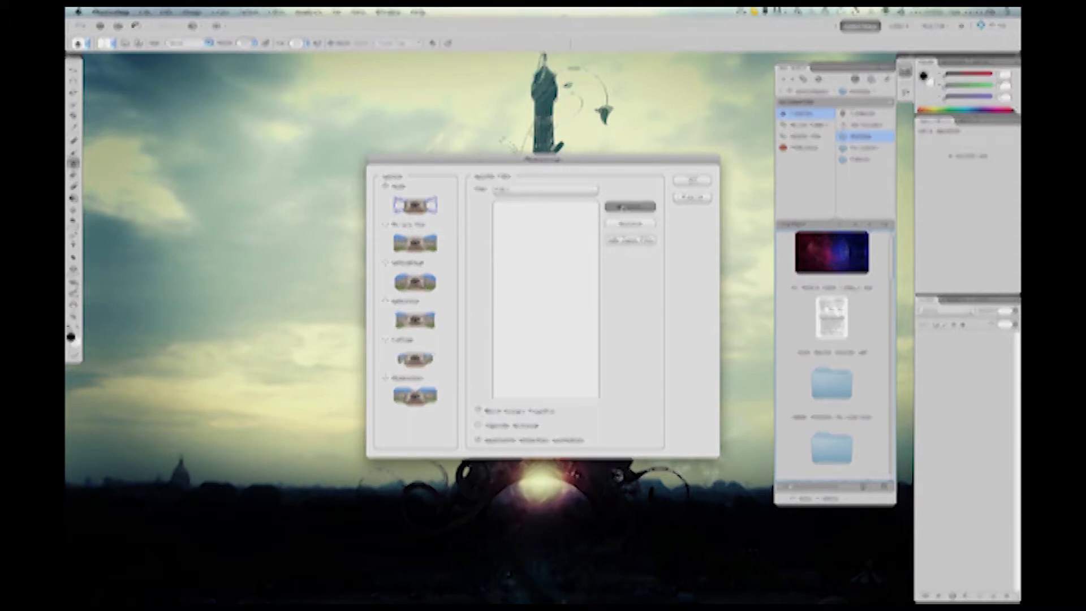
pyautogui.scroll(-5, 568, 263)
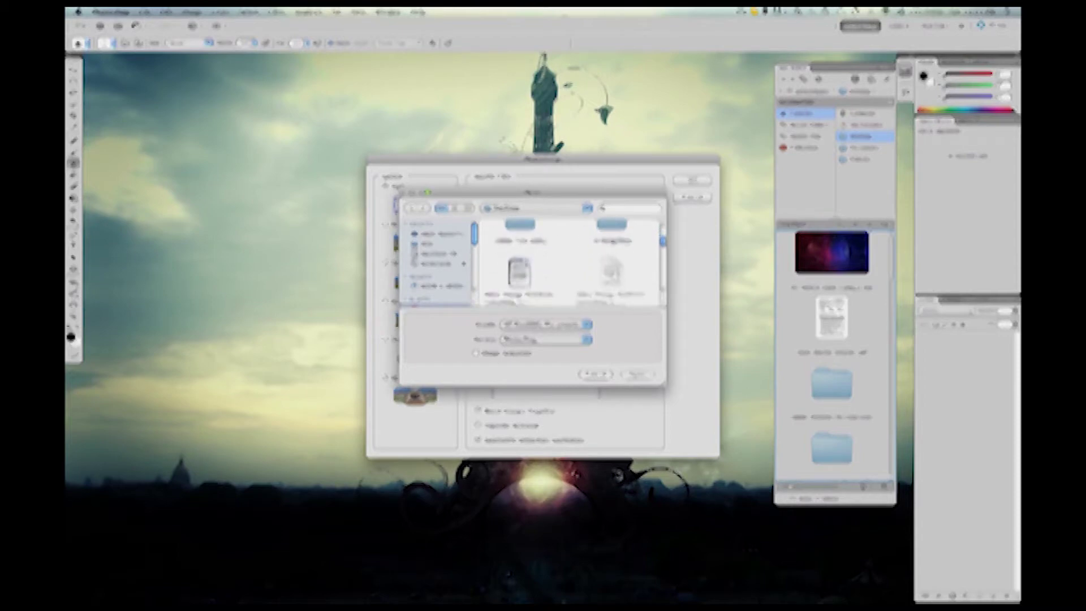
pyautogui.scroll(-2, 612, 242)
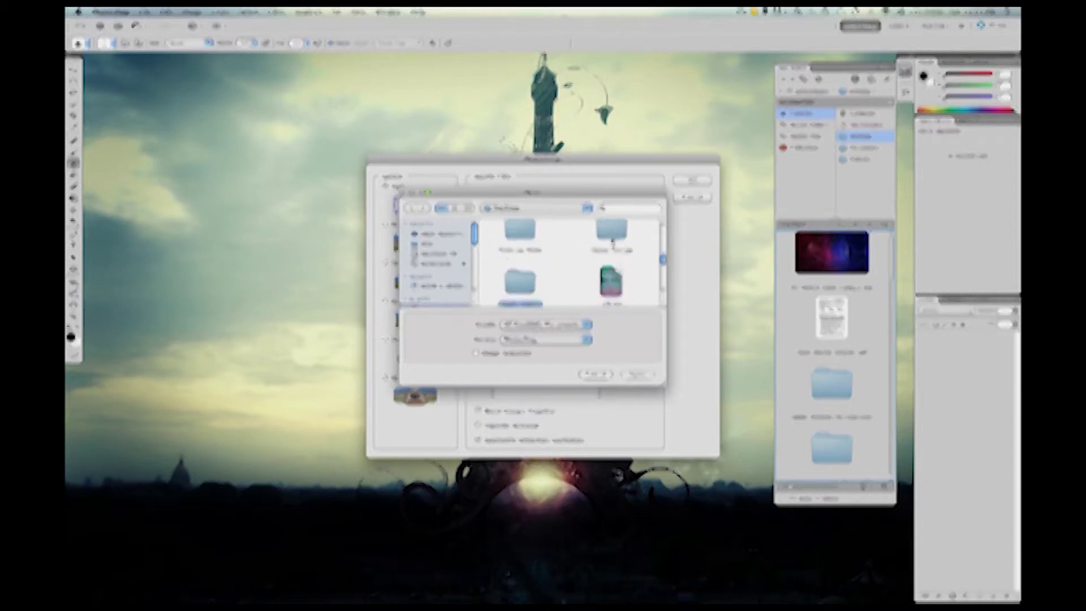
pyautogui.scroll(1, 612, 242)
pyautogui.doubleClick(522, 263)
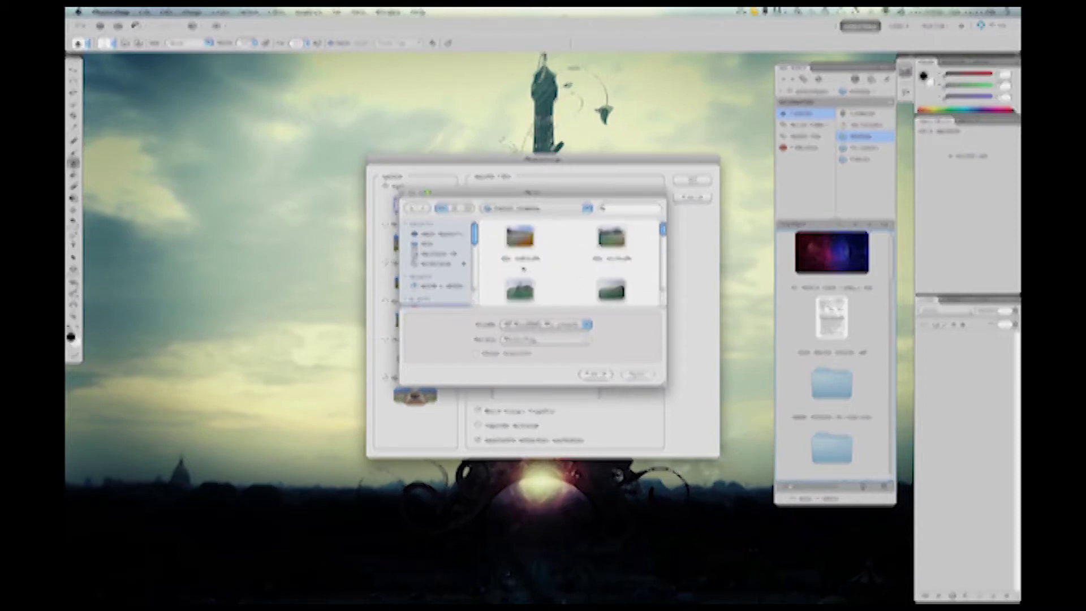
# Add all photos in the folder as source files and run Photomerge with the Auto layout
pyautogui.moveTo(666, 385); pyautogui.dragTo(695, 587)
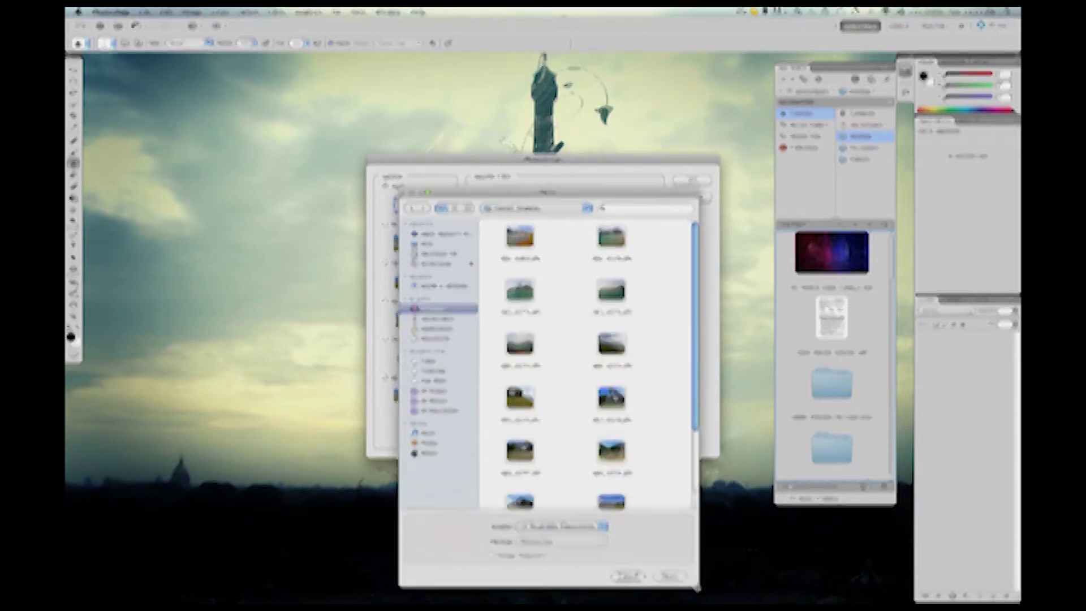
pyautogui.scroll(-3, 669, 400)
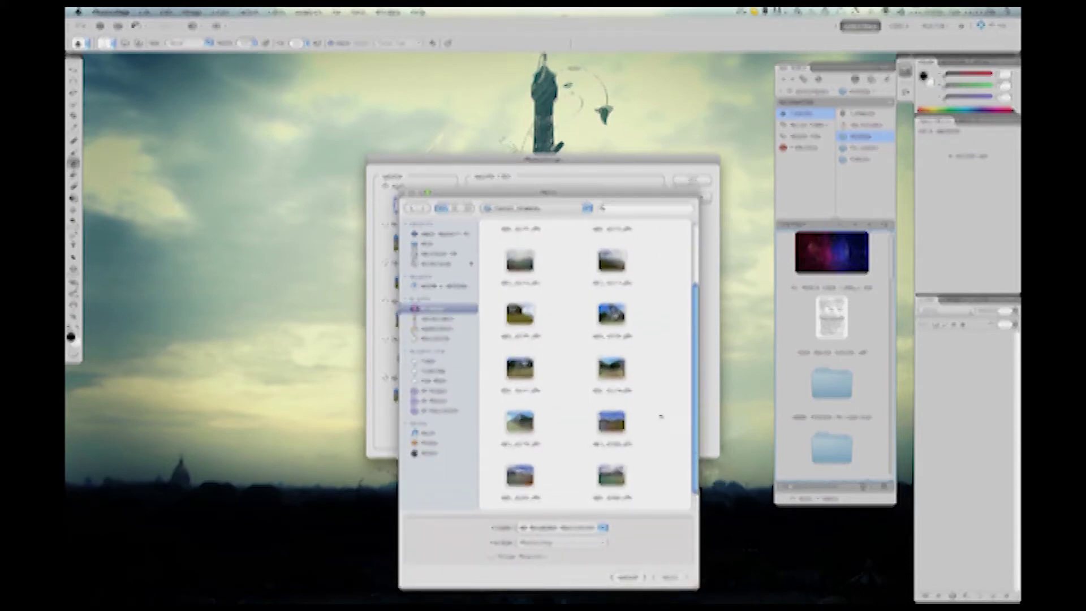
pyautogui.moveTo(643, 504); pyautogui.dragTo(485, 222)
pyautogui.click(669, 576)
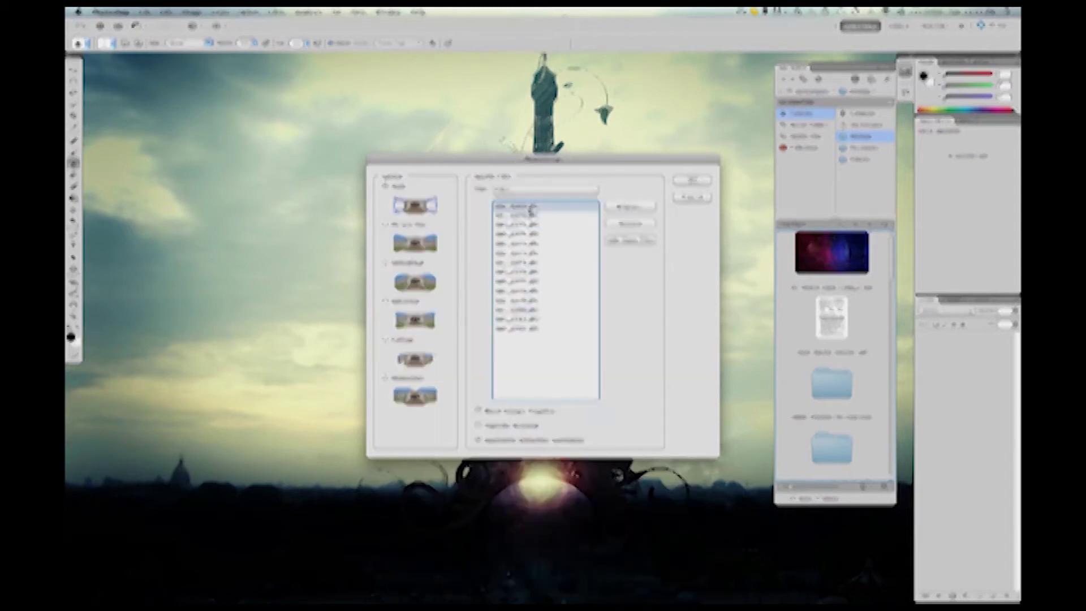
pyautogui.keyDown('shift'); pyautogui.click(529, 328); pyautogui.keyUp('shift')
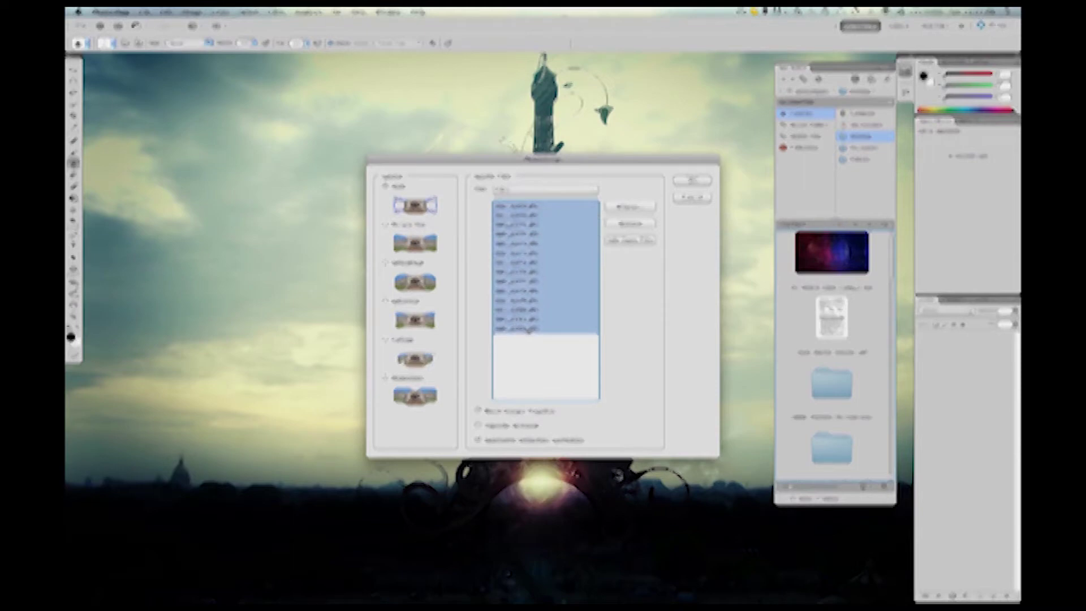
pyautogui.click(692, 181)
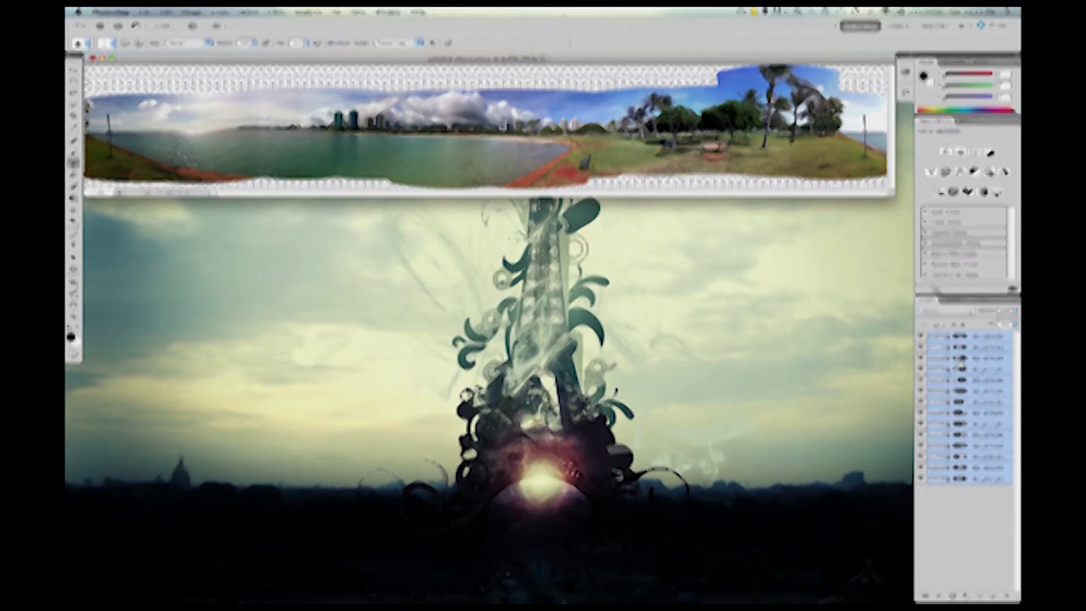
# Merge all the selected photo layers into a single layer and enlarge the document window around the panorama
pyautogui.rightClick(962, 363)
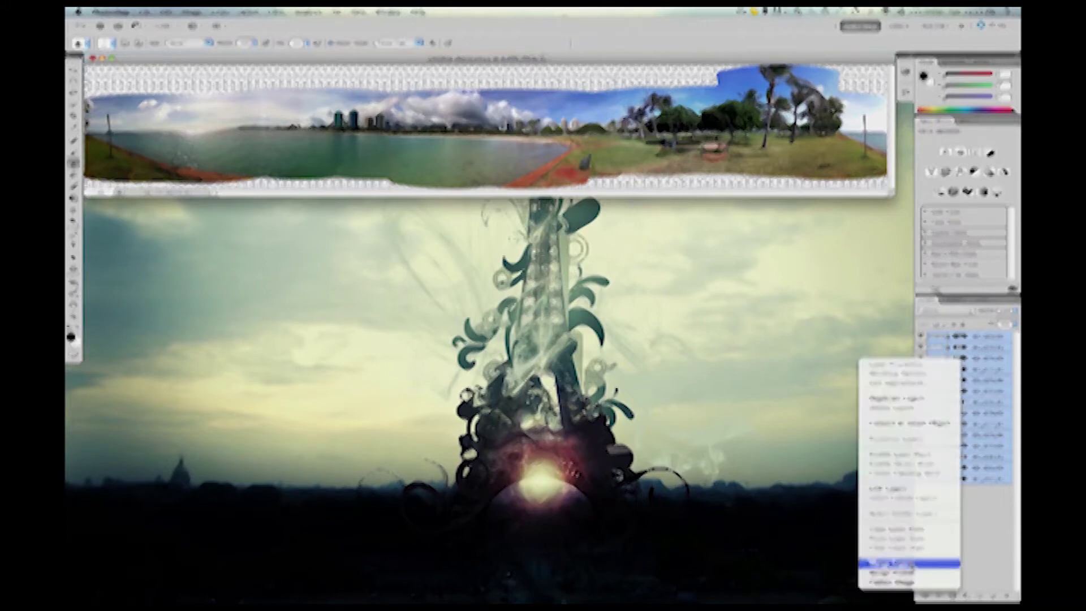
pyautogui.click(907, 563)
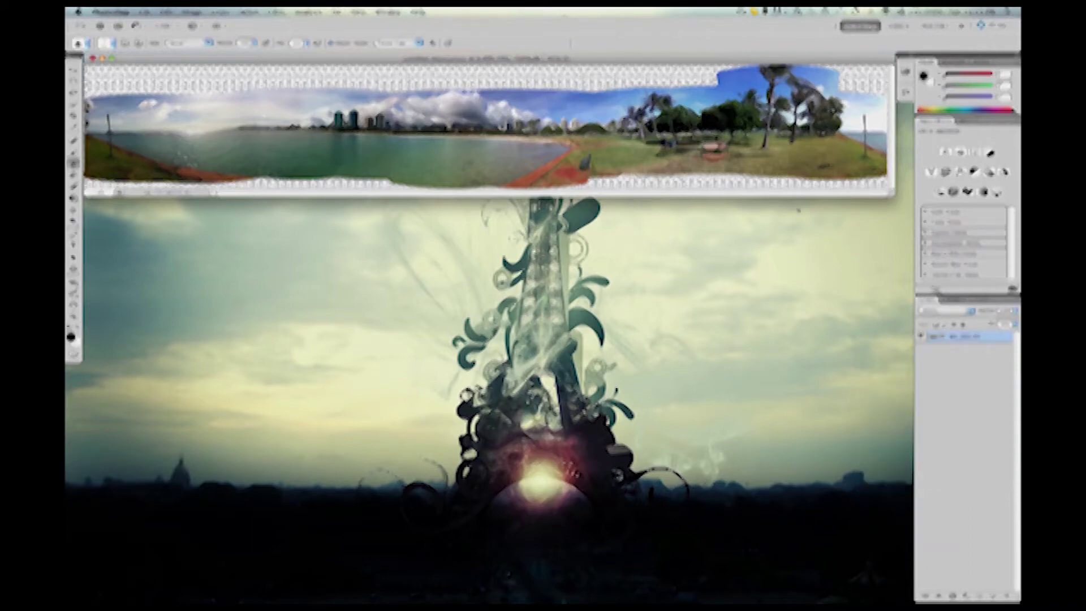
pyautogui.moveTo(892, 194); pyautogui.dragTo(968, 440)
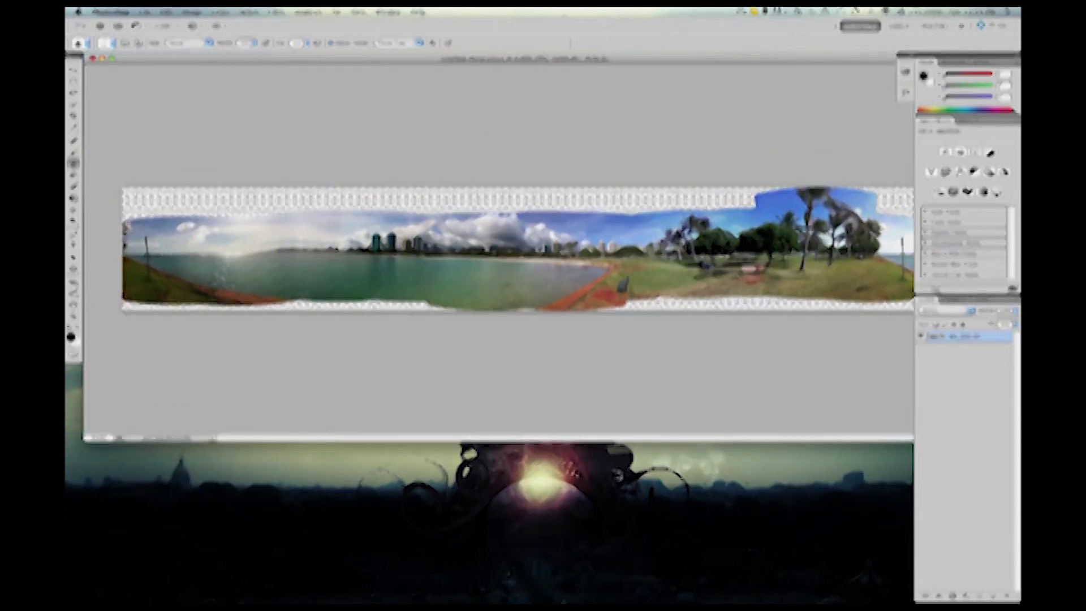
# Examine the stitched panorama up close and at full width, checking the blending and the overlap between its two ends
pyautogui.press('super+plus')
pyautogui.press('super+plus')
pyautogui.press('super+plus')
pyautogui.press('super+plus')
pyautogui.press('super+plus')
pyautogui.press('super+plus')
pyautogui.scroll(-5, 497, 249)
pyautogui.hscroll(-10, 498, 249)
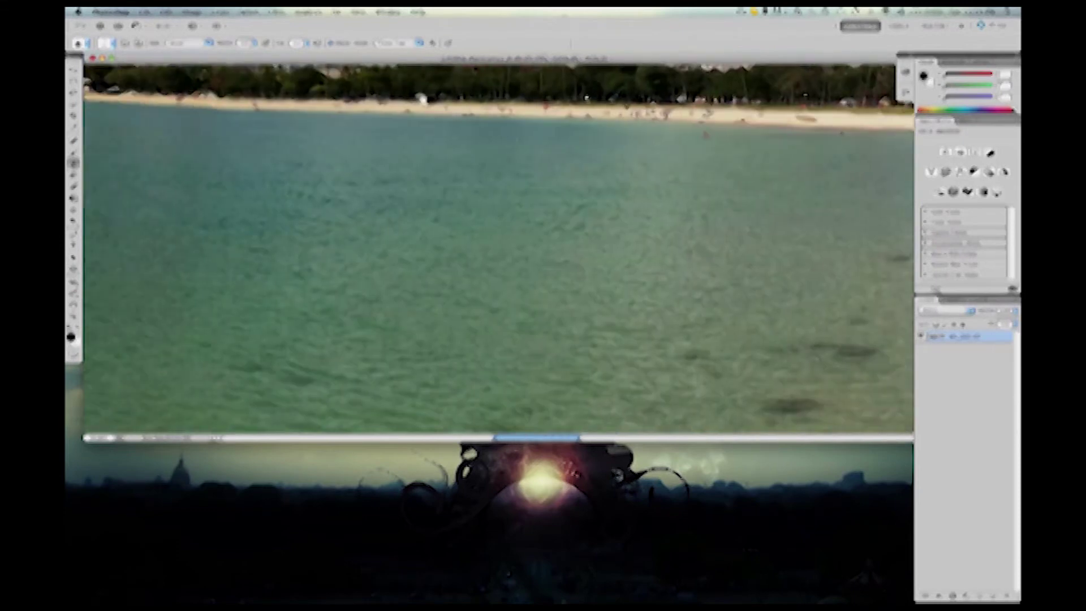
pyautogui.scroll(-4, 498, 248)
pyautogui.hscroll(-6, 497, 249)
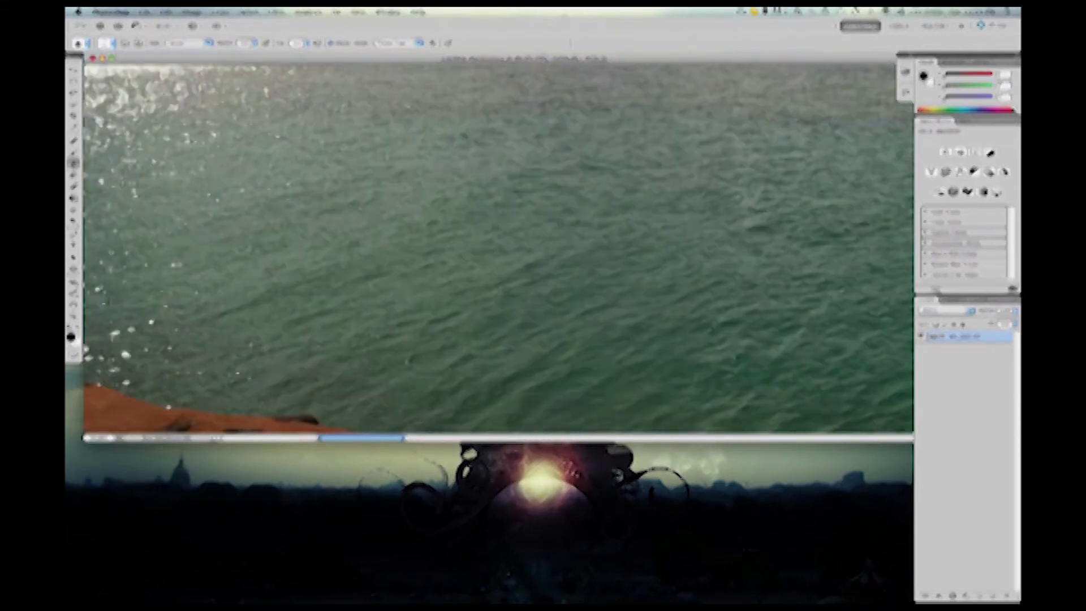
pyautogui.hscroll(-10, 498, 249)
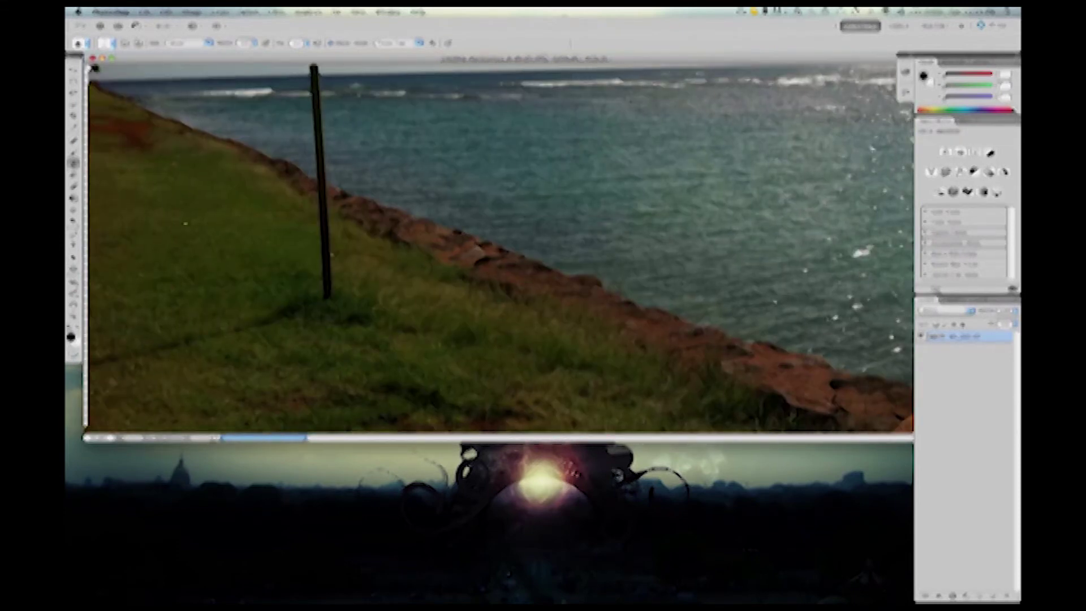
pyautogui.press('super+minus')
pyautogui.press('super+minus')
pyautogui.press('super+minus')
pyautogui.press('super+minus')
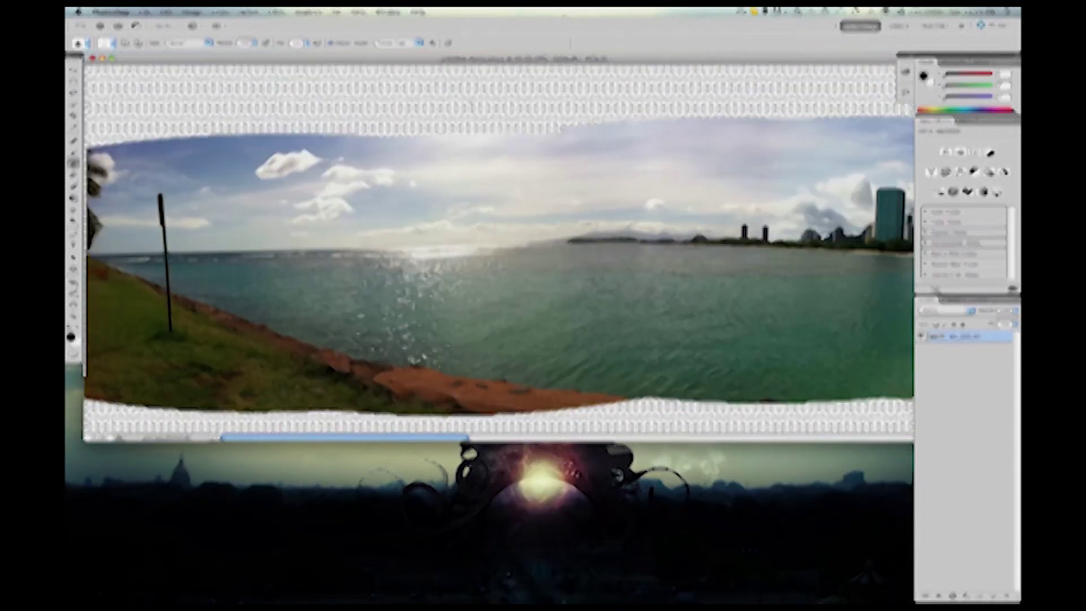
pyautogui.press('super+minus')
pyautogui.press('super+minus')
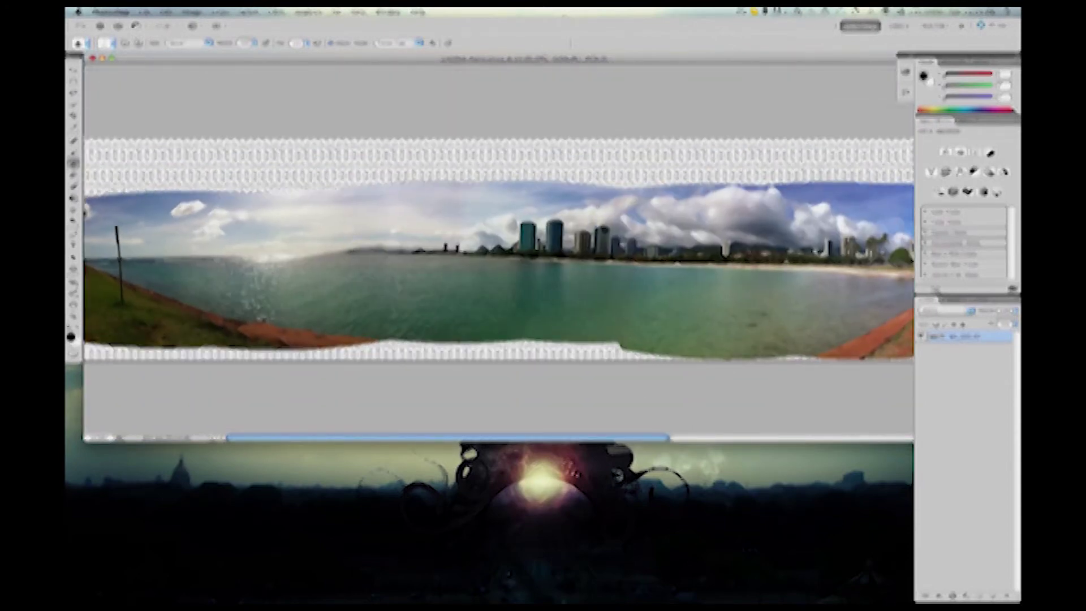
pyautogui.hscroll(10, 498, 248)
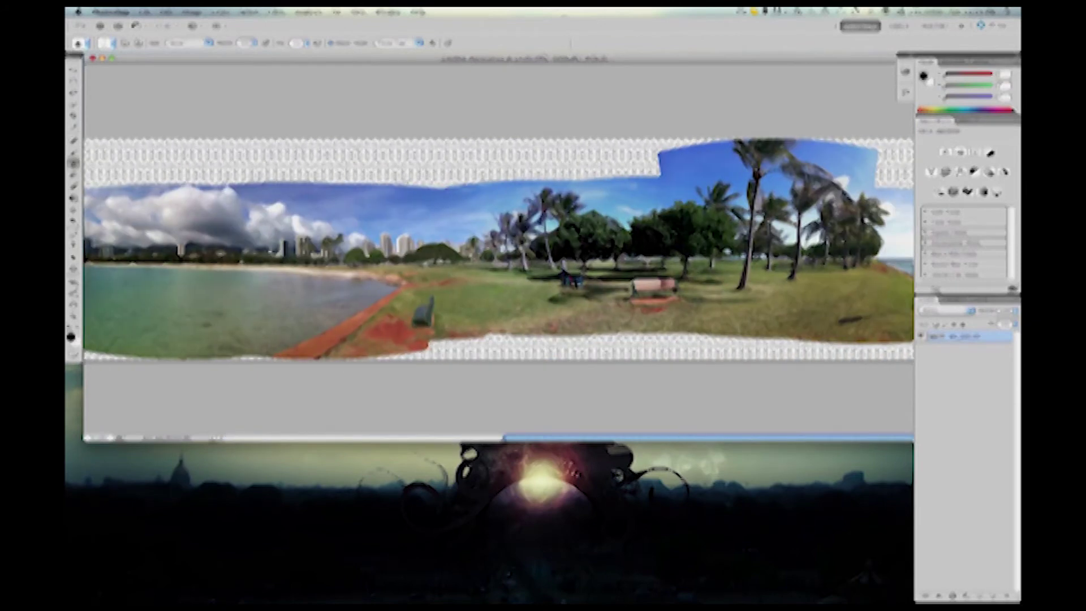
pyautogui.press('super+minus')
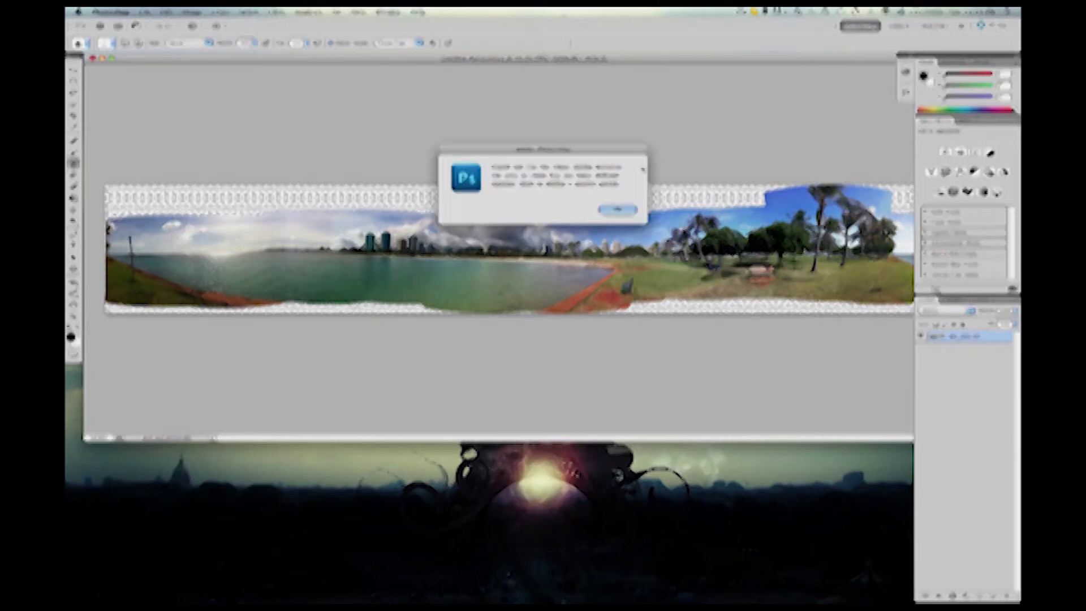
pyautogui.press('Return')
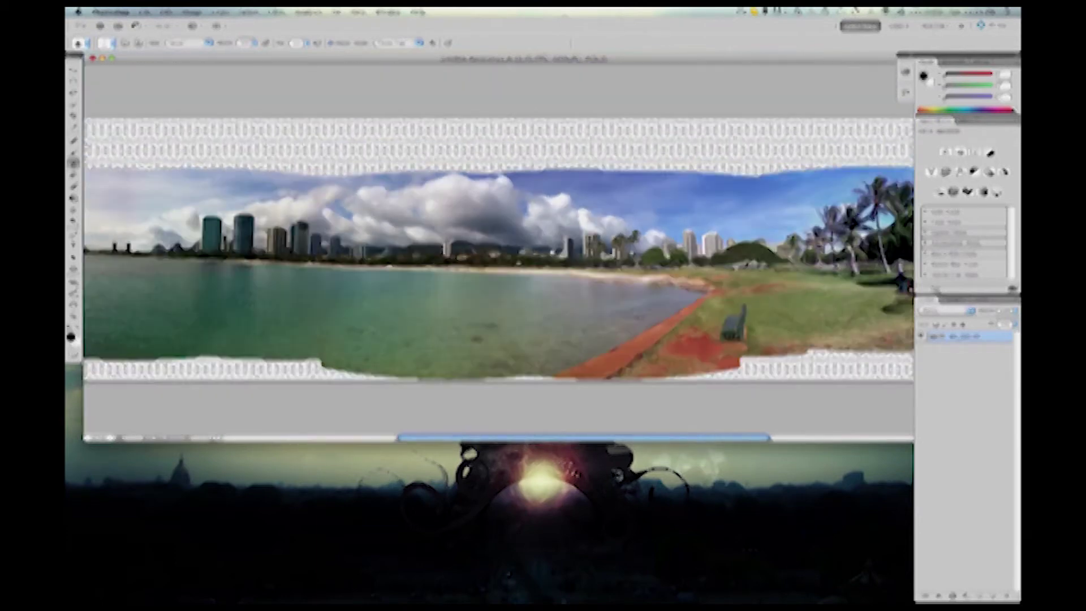
pyautogui.press('super+equal')
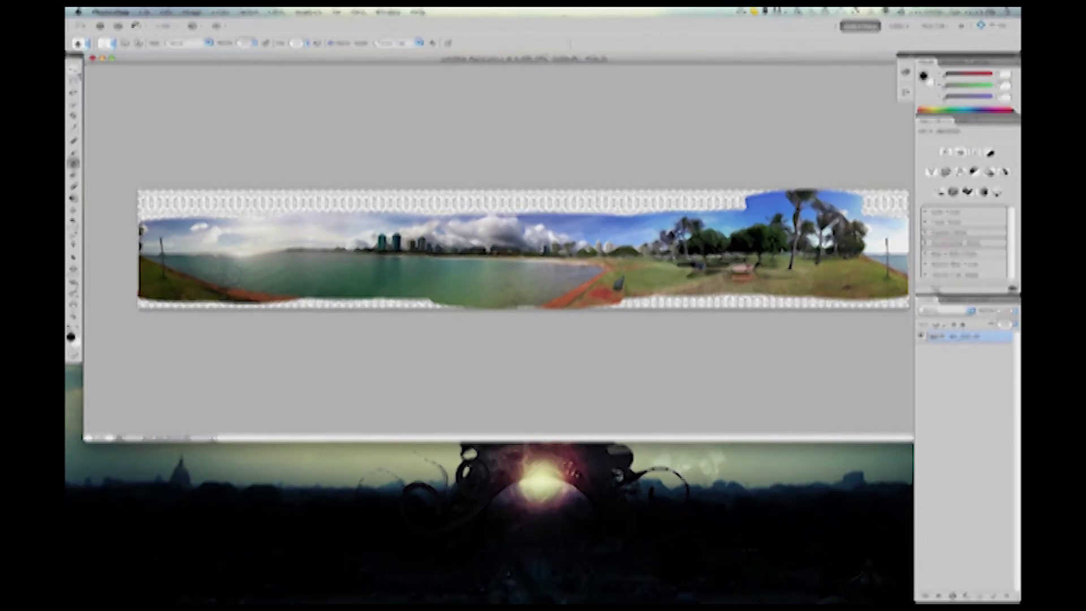
# Cut away the uneven upper and lower edges of the panorama by inverting a full-width rectangular marquee selection
pyautogui.press('m')
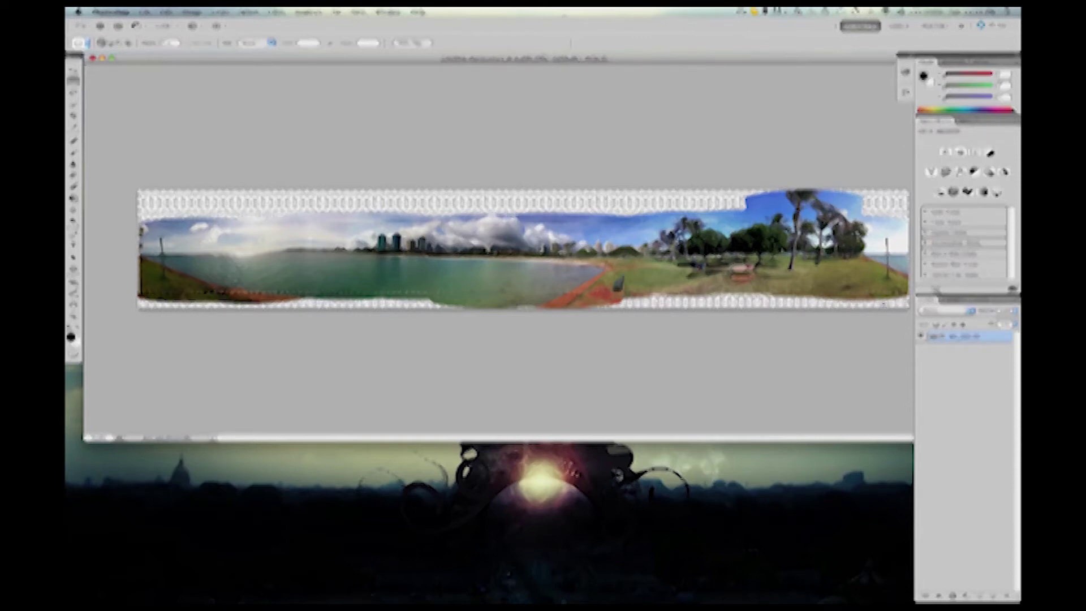
pyautogui.click(251, 11)
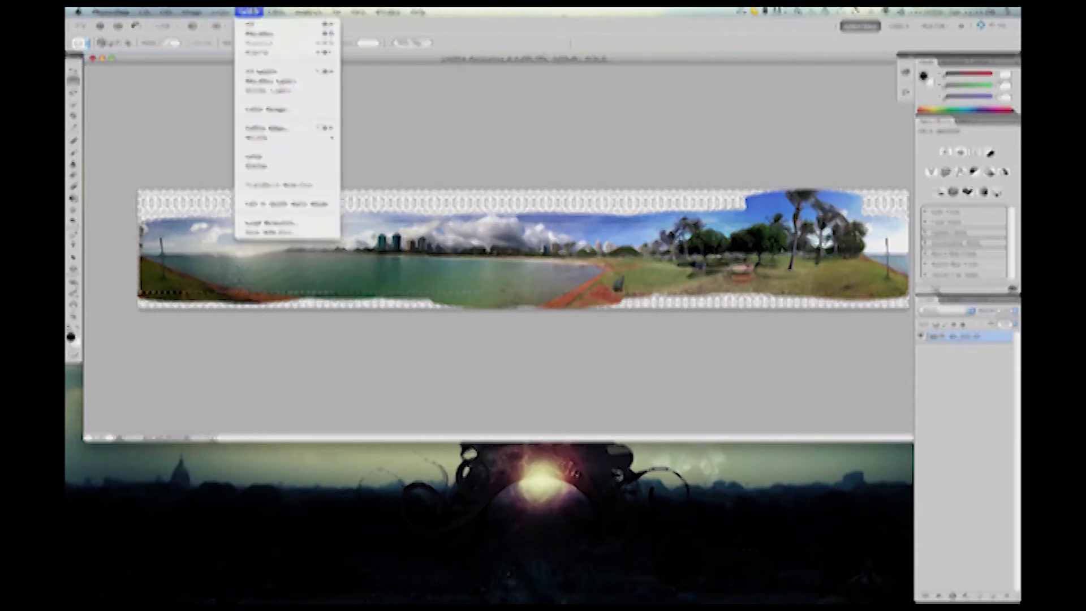
pyautogui.click(251, 11)
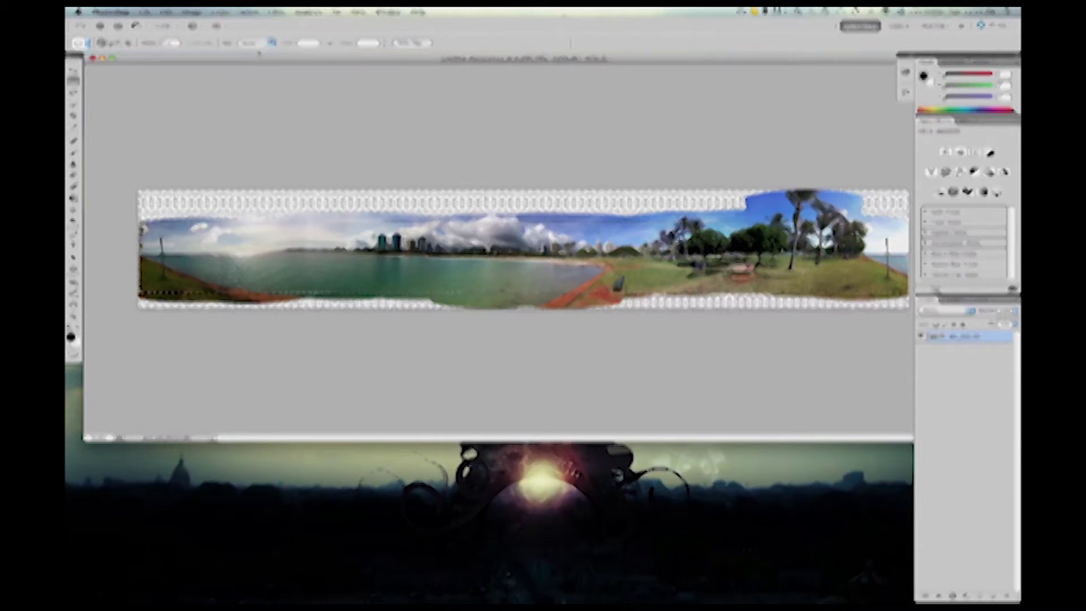
pyautogui.click(167, 12)
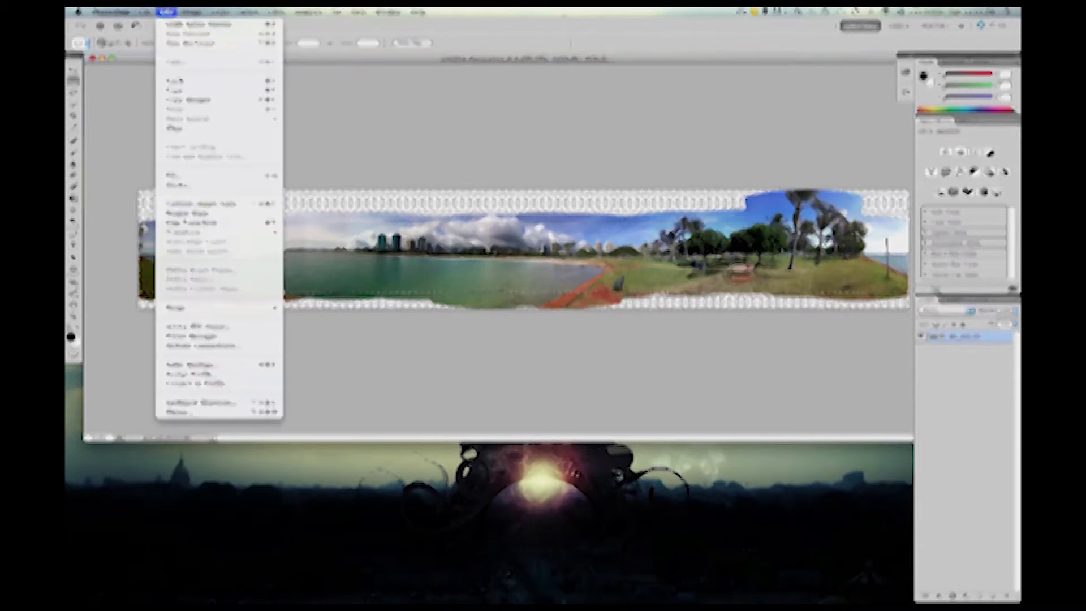
pyautogui.click(176, 81)
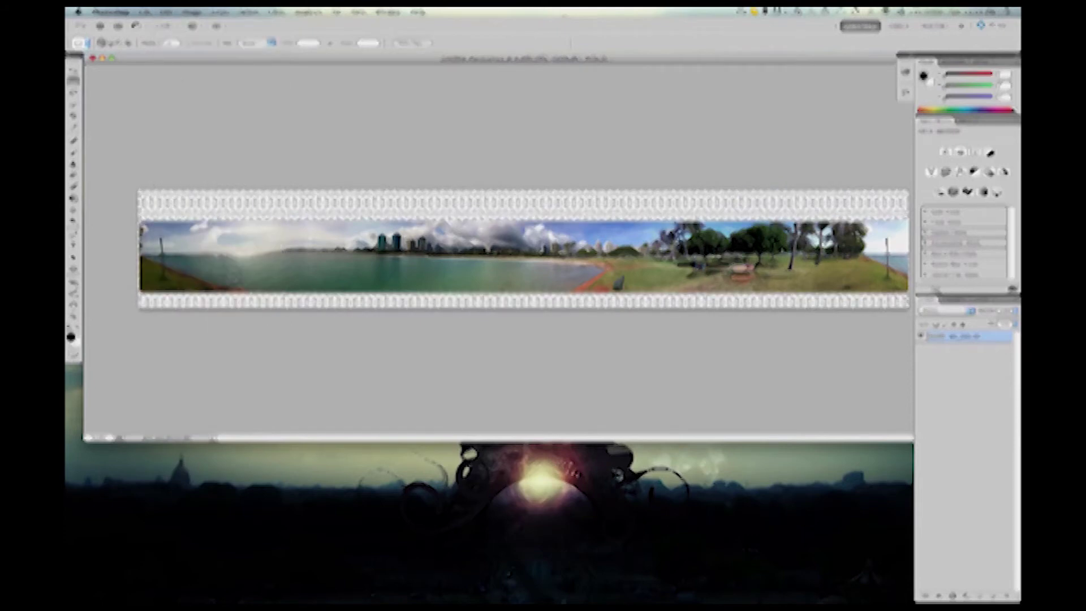
# Set up a save of the trimmed panorama under the name Panorama in JPEG format
pyautogui.scroll(5, 525, 249)
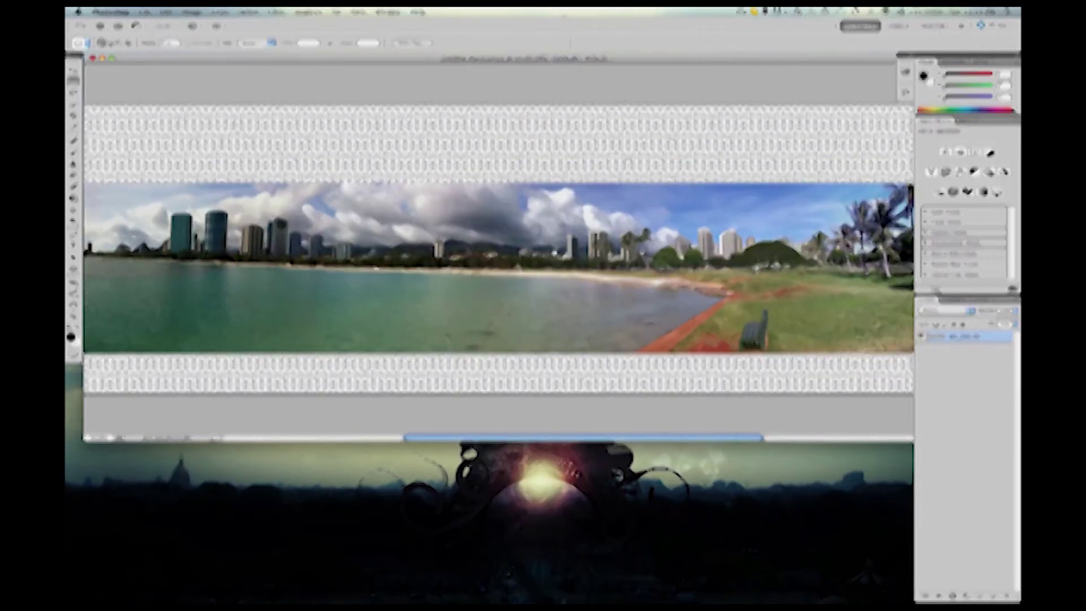
pyautogui.scroll(-4, 524, 249)
pyautogui.scroll(2, 525, 249)
pyautogui.scroll(-4, 524, 249)
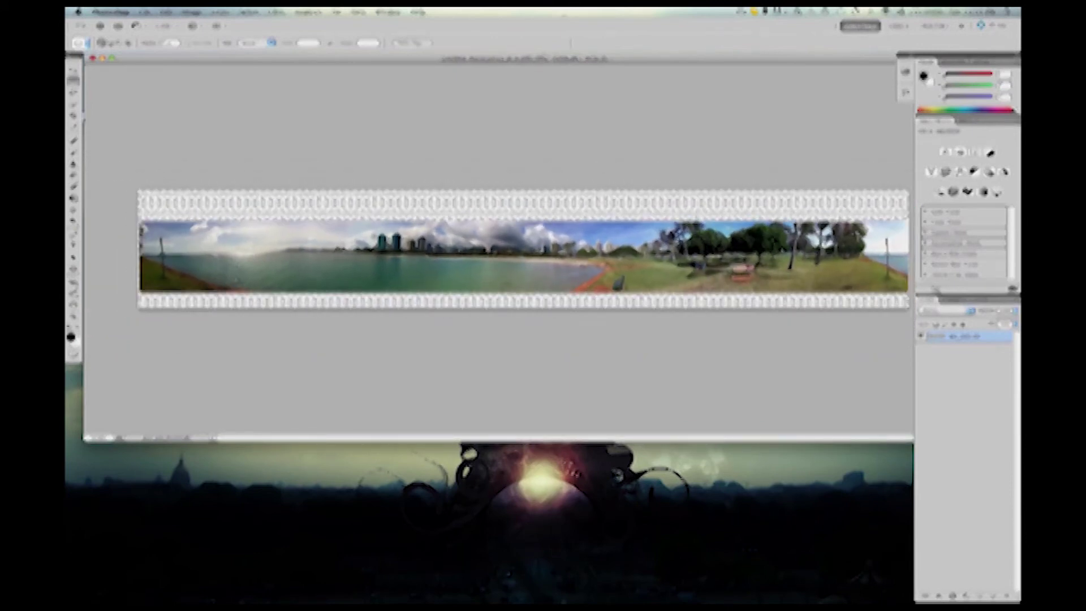
pyautogui.click(145, 12)
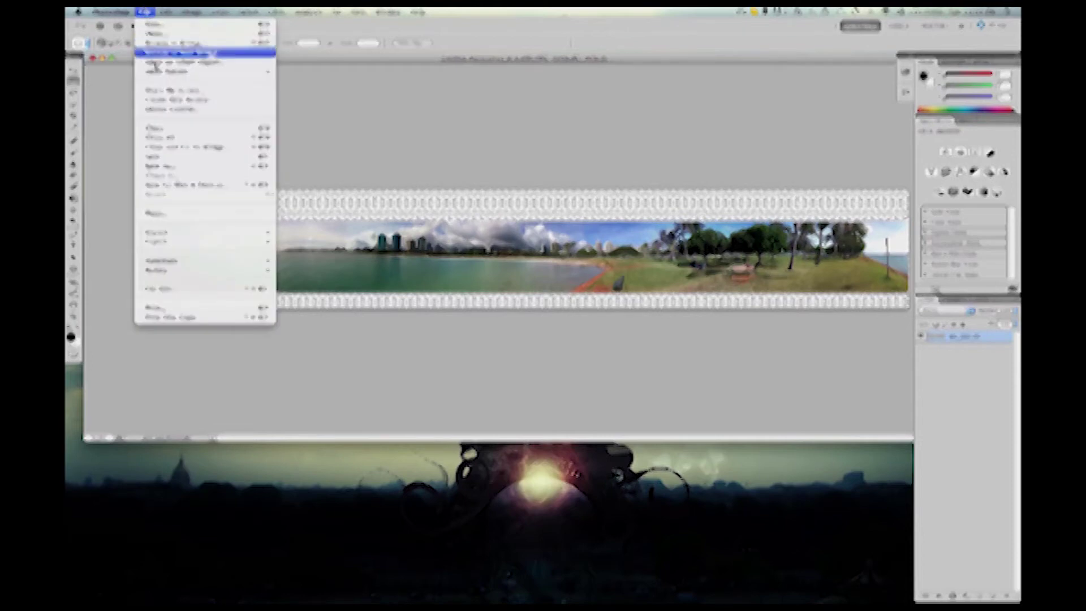
pyautogui.click(160, 166)
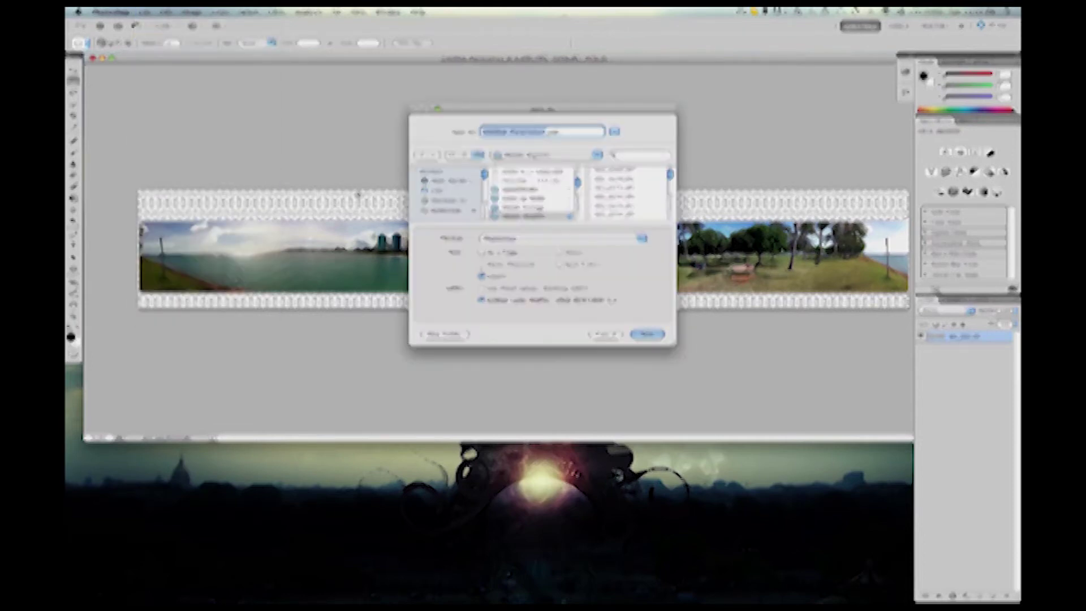
pyautogui.write('Panorama')
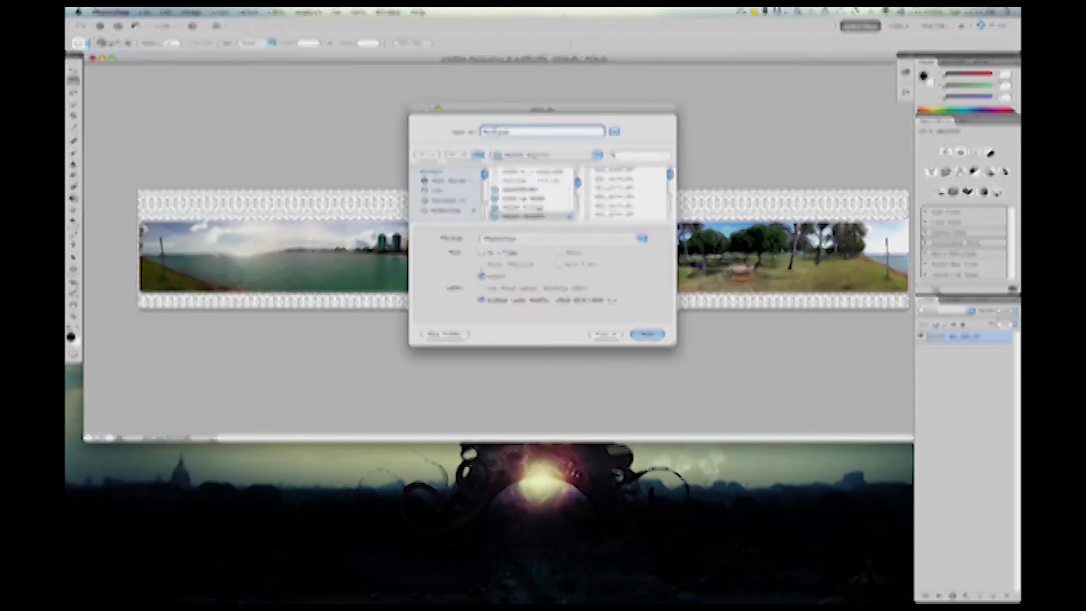
pyautogui.click(549, 242)
pyautogui.click(538, 301)
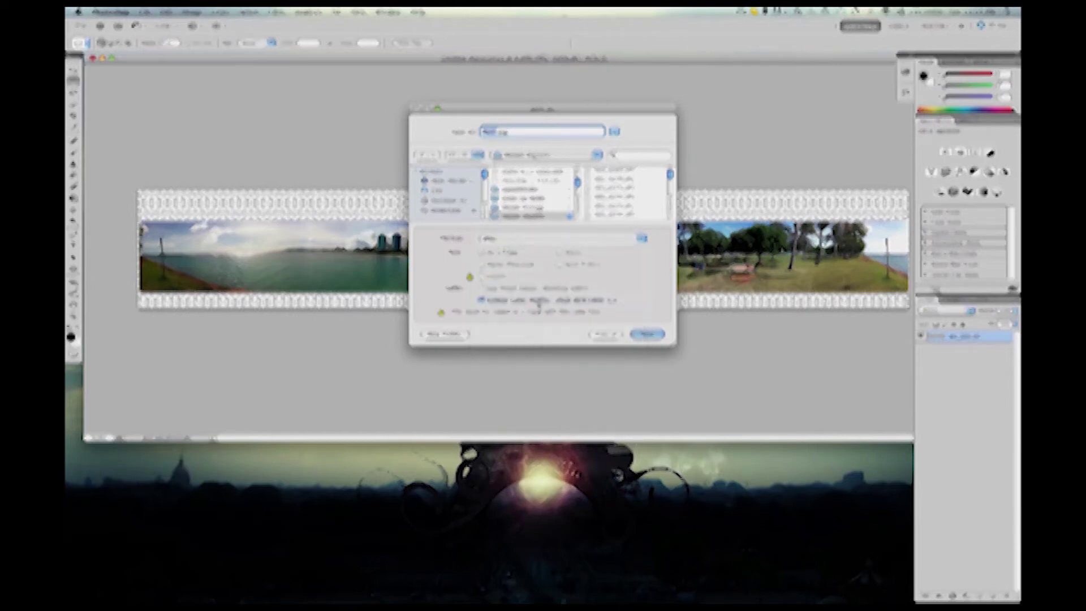
# Choose the Desktop as the destination and save the JPEG with the offered quality and format options
pyautogui.scroll(-2, 442, 202)
pyautogui.scroll(3, 442, 202)
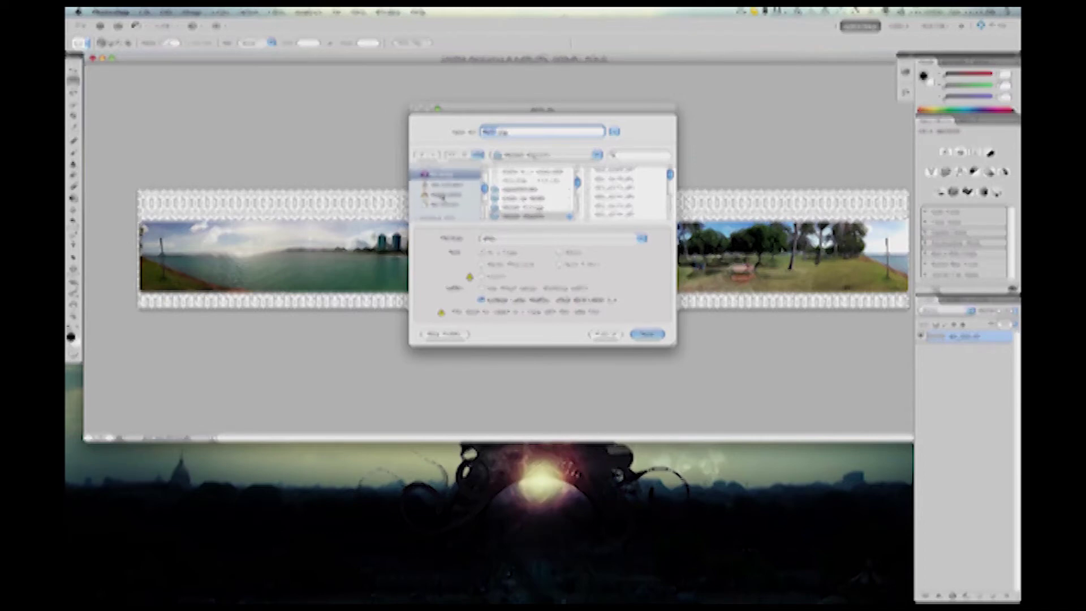
pyautogui.click(444, 178)
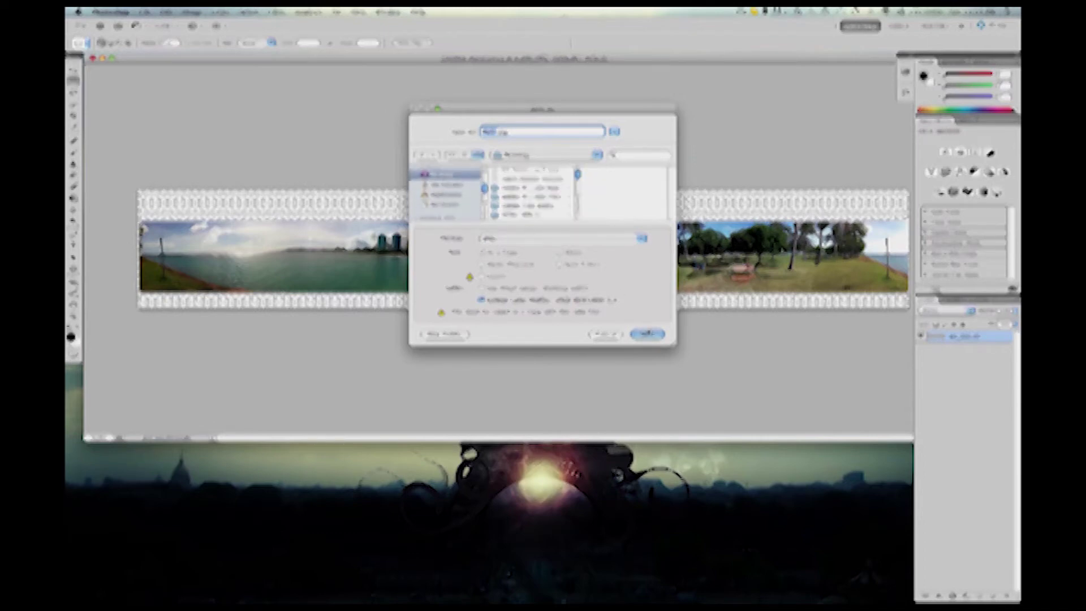
pyautogui.click(645, 335)
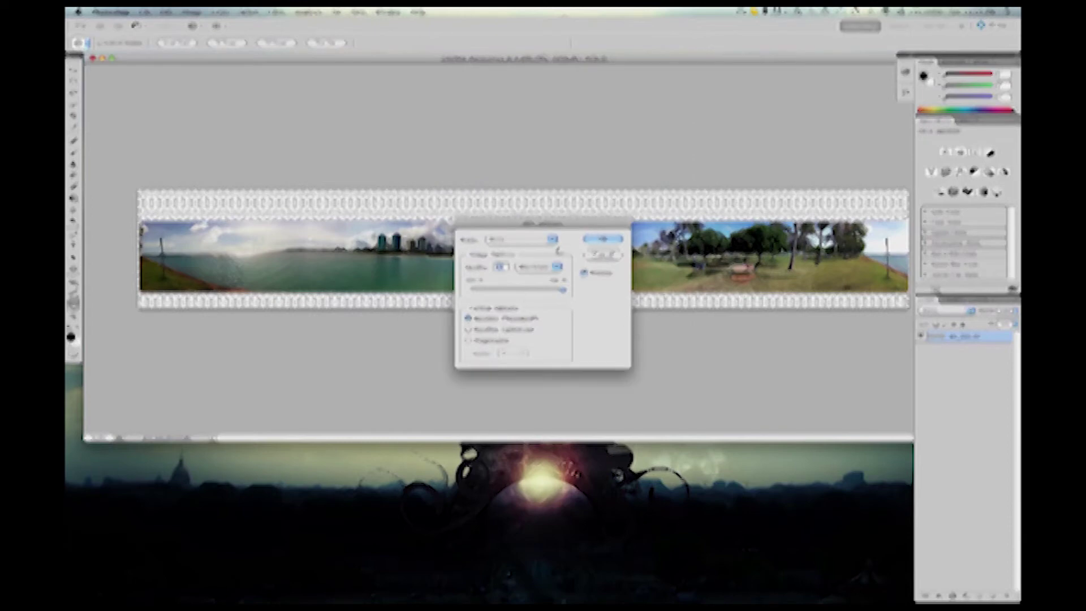
pyautogui.click(593, 242)
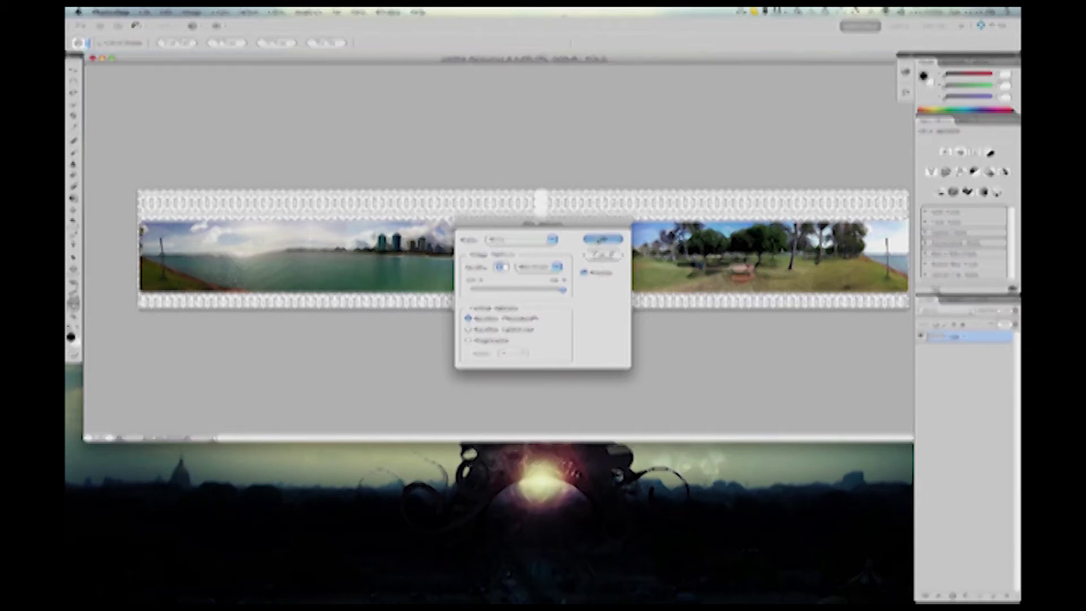
pyautogui.press('Return')
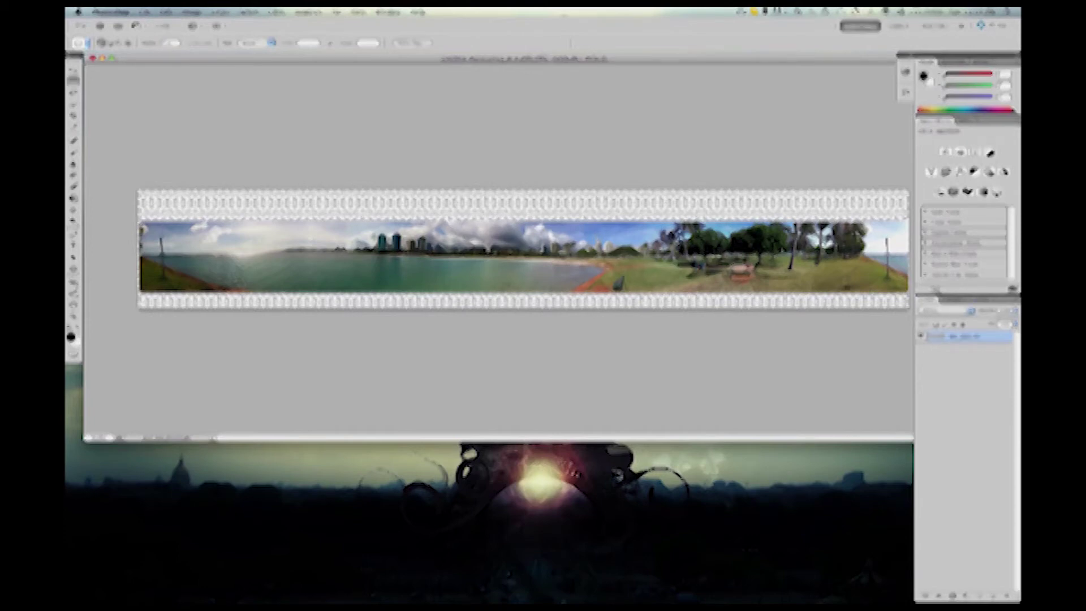
# Close the document and save its changes in Photoshop format under the proposed name, accepting the compatibility options
pyautogui.press('super+w')
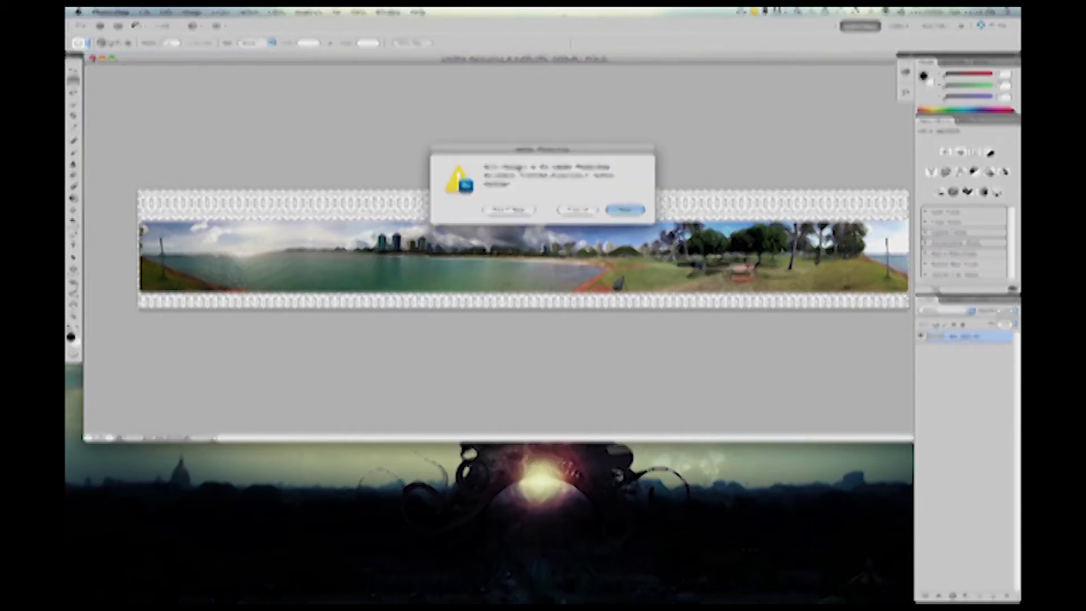
pyautogui.click(625, 210)
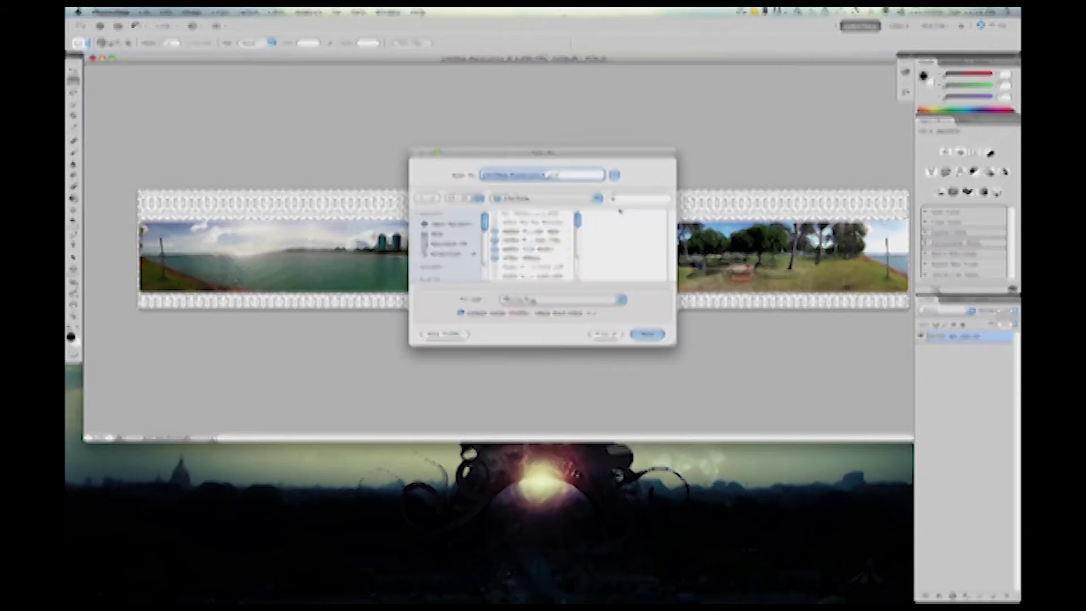
pyautogui.click(645, 335)
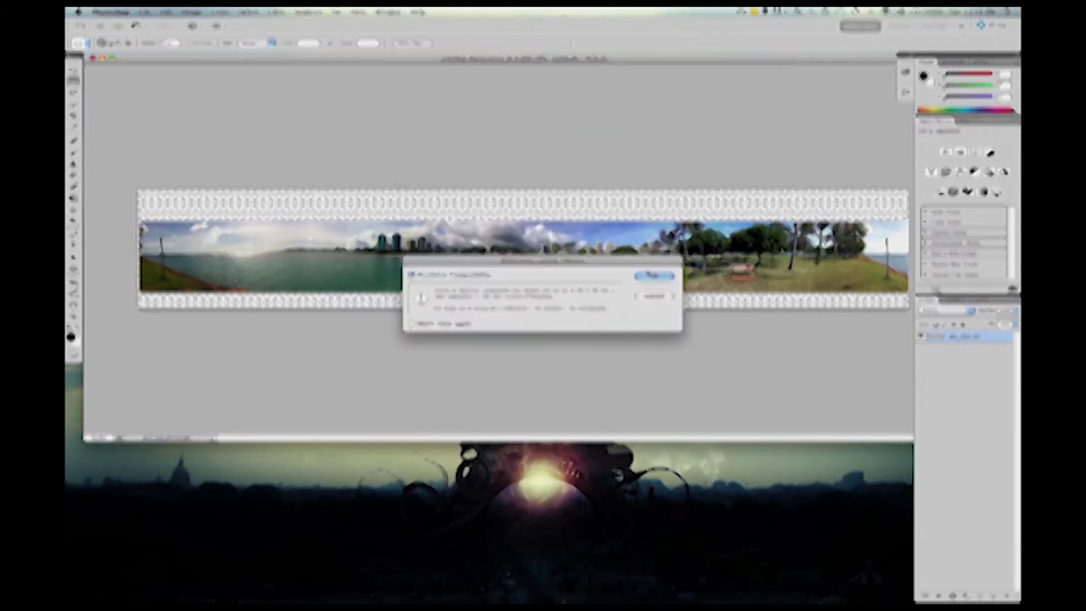
pyautogui.click(650, 276)
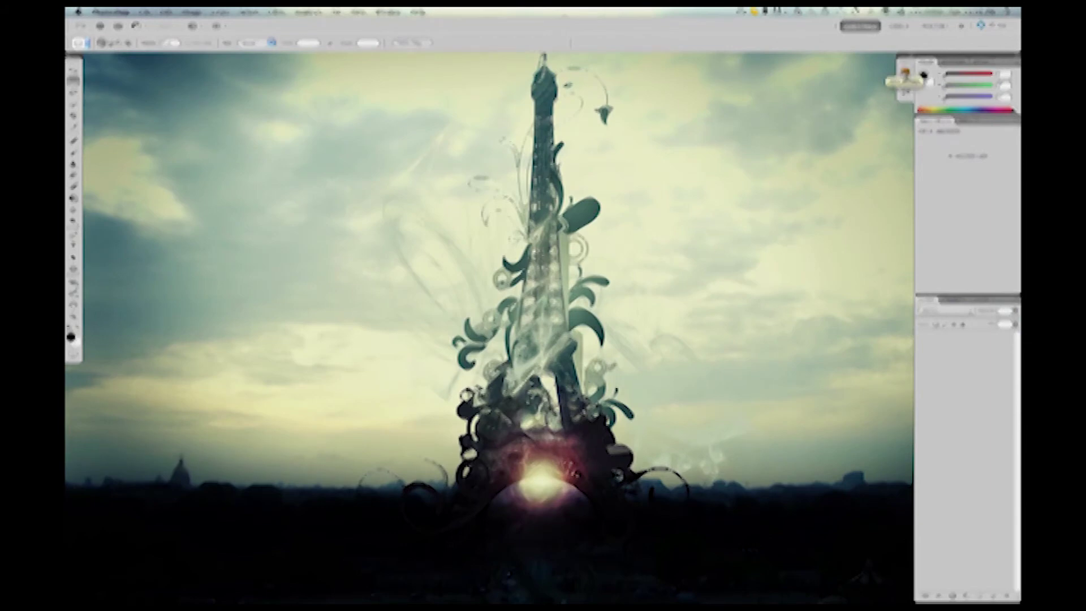
# Find the saved panorama JPEG on the Desktop through Mini Bridge and open it in Camera Raw
pyautogui.click(905, 73)
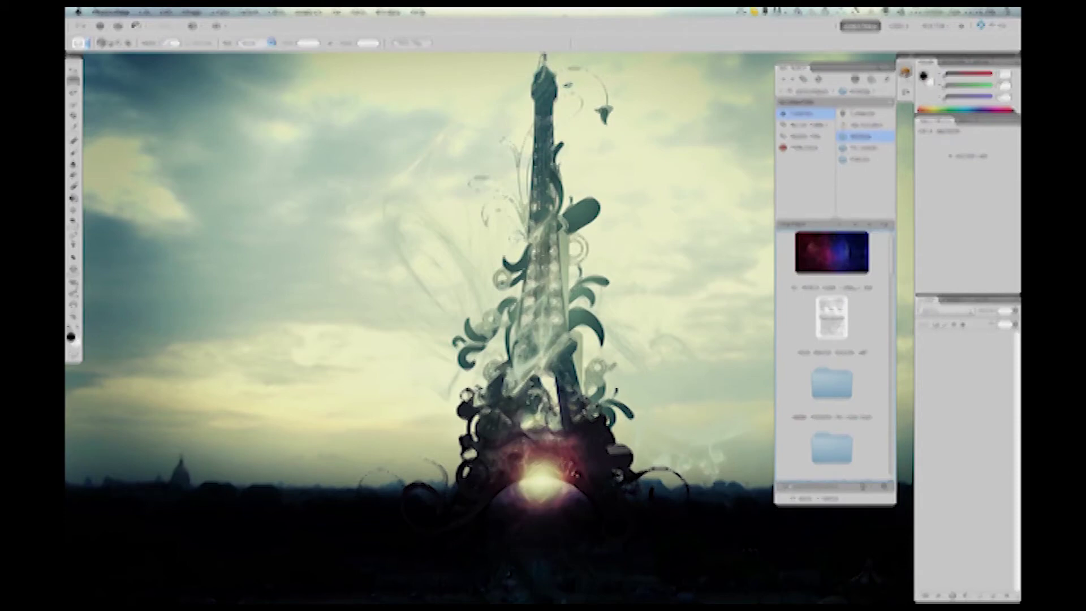
pyautogui.scroll(-4, 838, 314)
pyautogui.scroll(-10, 838, 314)
pyautogui.scroll(-10, 837, 314)
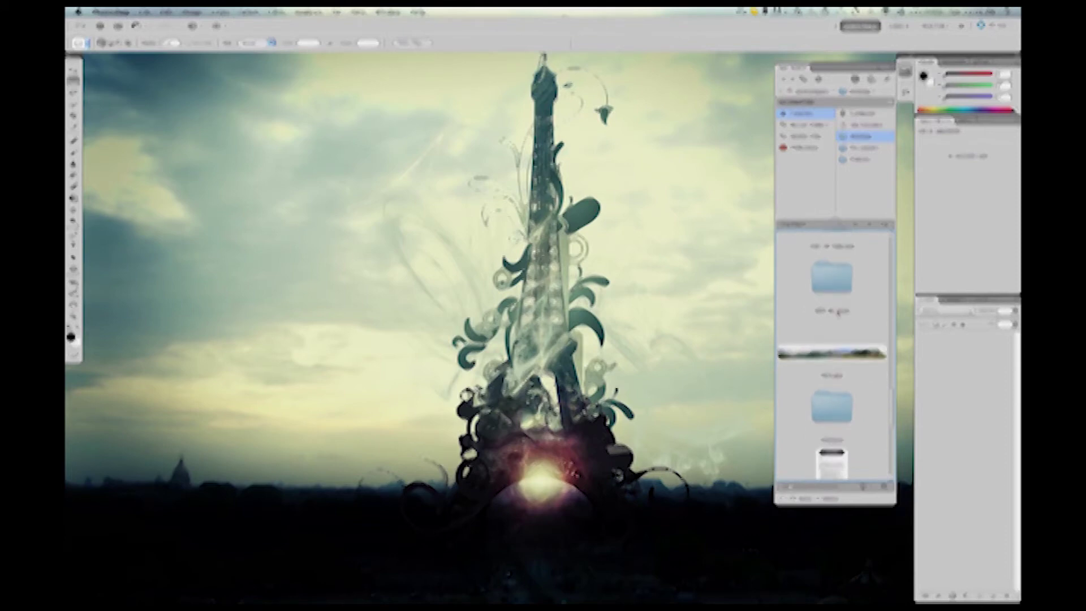
pyautogui.click(832, 351)
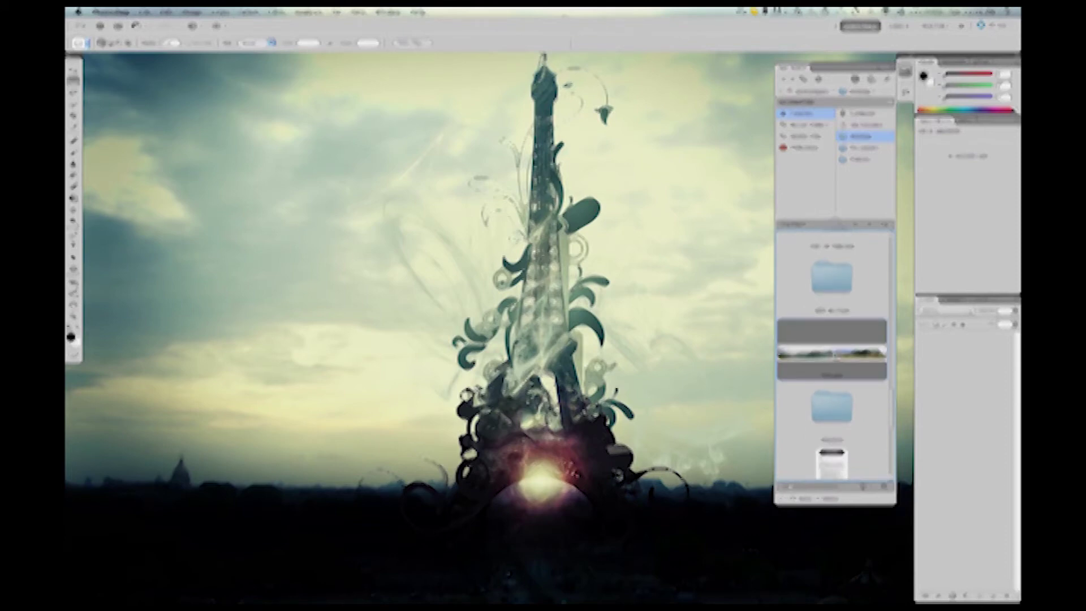
pyautogui.rightClick(834, 352)
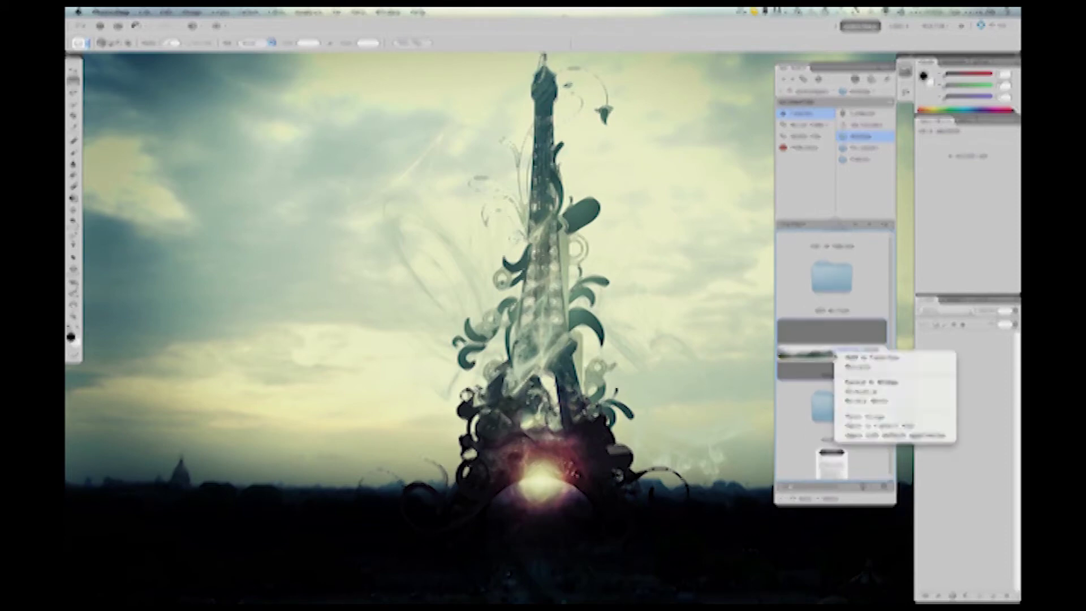
pyautogui.click(856, 426)
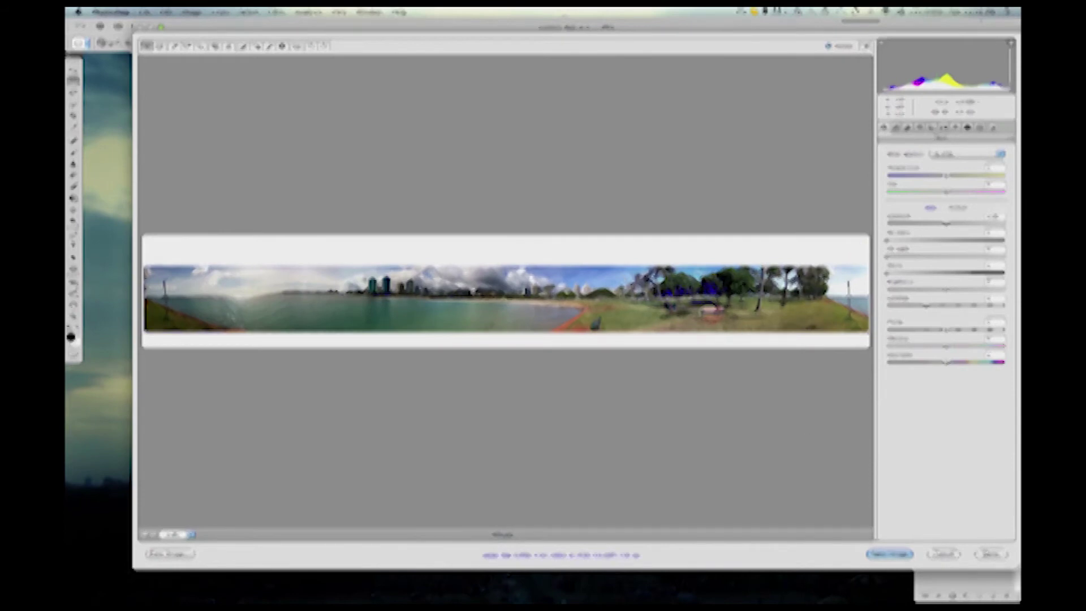
# Raise the luminance noise reduction to its maximum while judging the skyline buildings up close
pyautogui.click(474, 288)
pyautogui.click(473, 289)
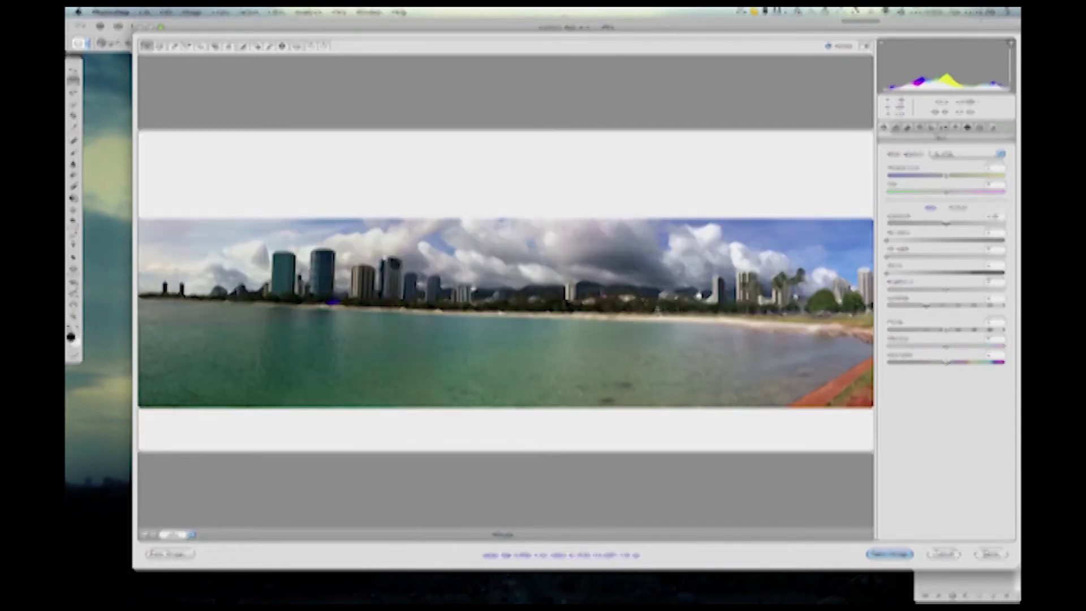
pyautogui.click(473, 289)
pyautogui.click(473, 289)
pyautogui.click(473, 289)
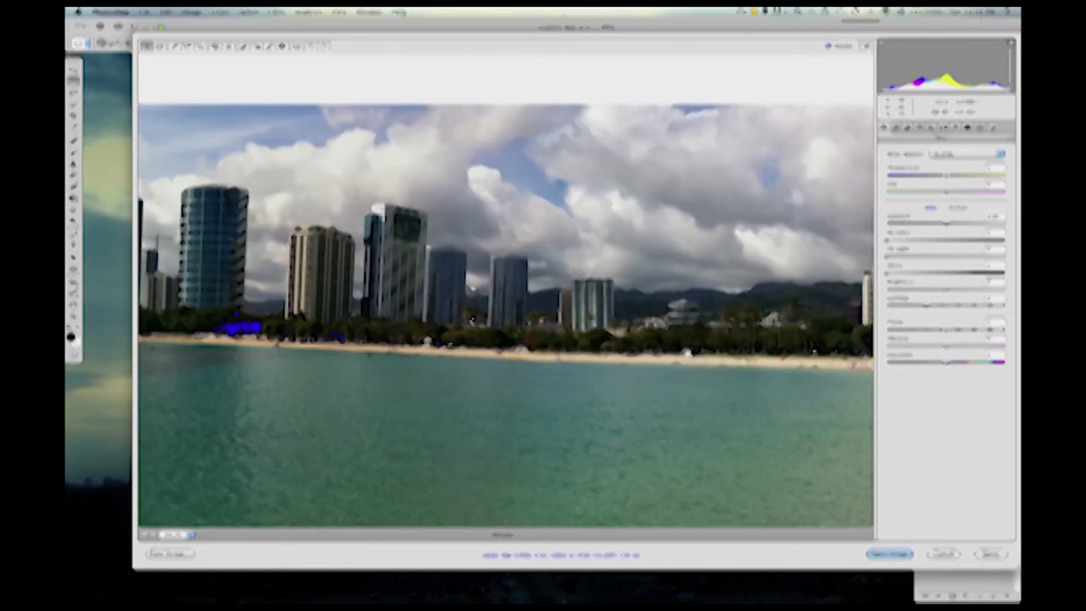
pyautogui.click(473, 289)
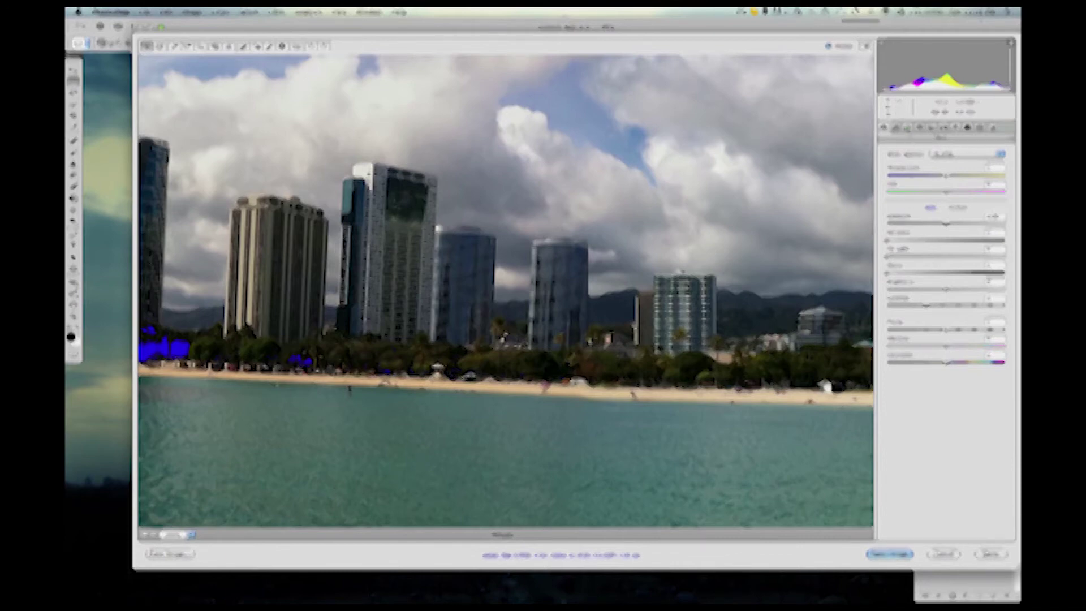
pyautogui.click(907, 128)
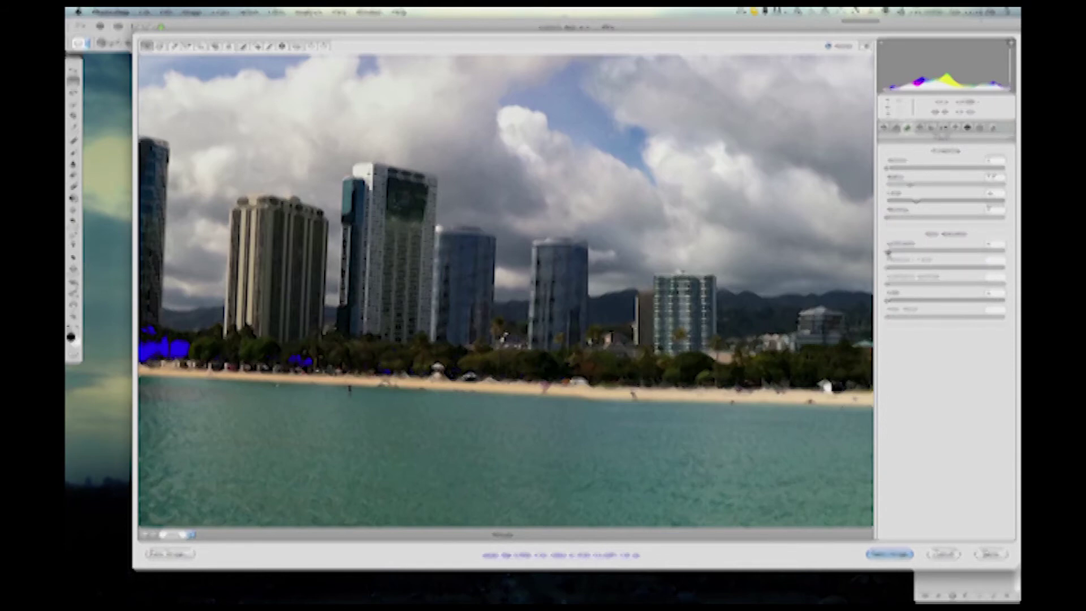
pyautogui.moveTo(887, 253); pyautogui.dragTo(990, 249)
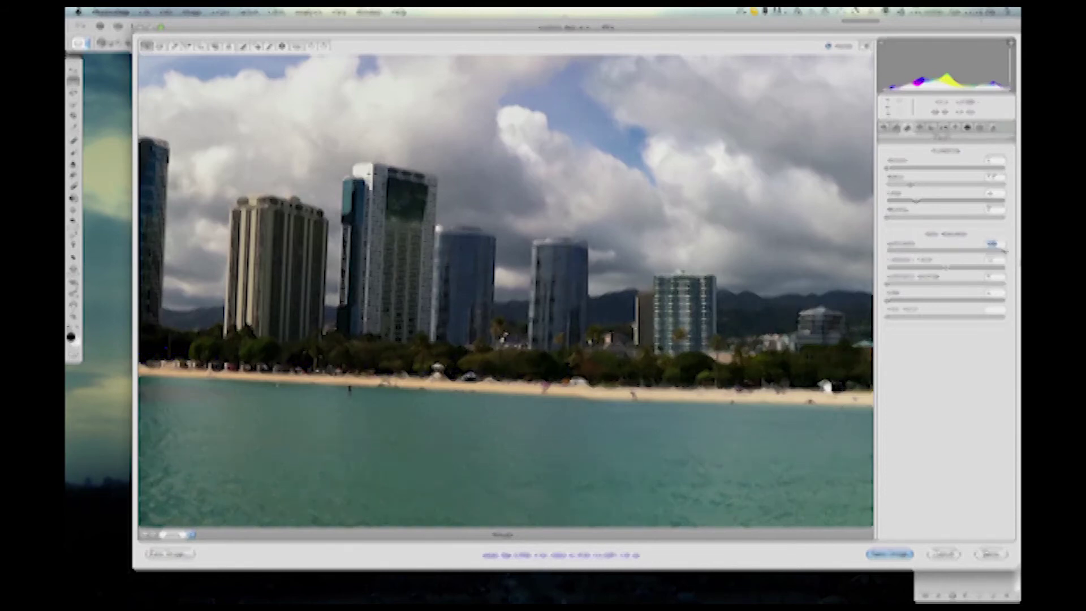
# Fine-tune the noise reduction by increasing the luminance detail and slightly raising the luminance contrast
pyautogui.moveTo(914, 265); pyautogui.dragTo(986, 271)
pyautogui.click(888, 287)
pyautogui.moveTo(887, 288); pyautogui.dragTo(910, 301)
pyautogui.click(990, 260)
# Examine the noise-reduced panorama from one end to the other in the Camera Raw preview
pyautogui.press('super+0')
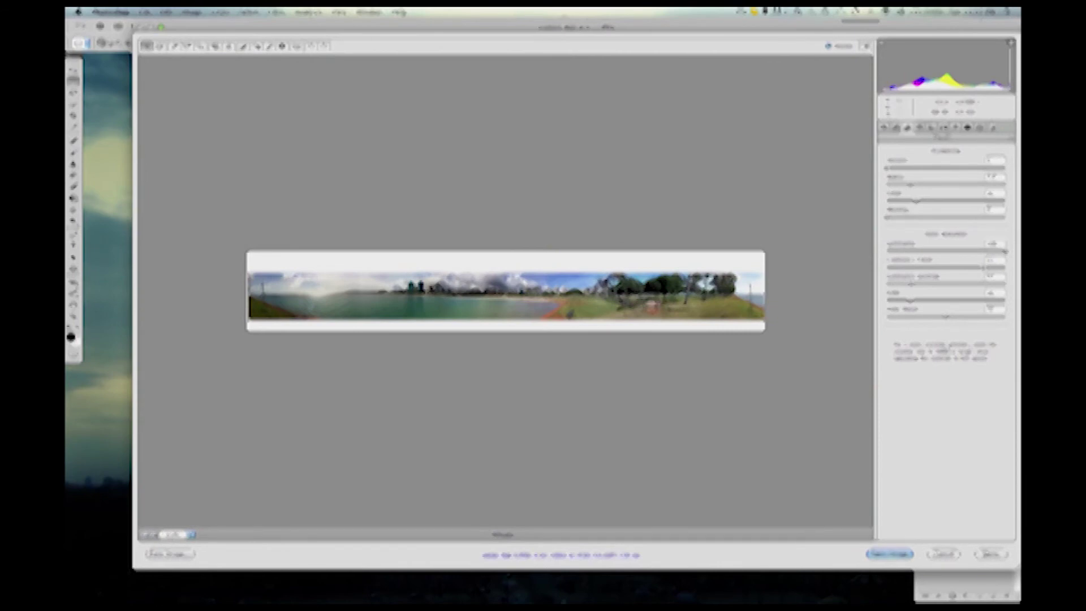
pyautogui.doubleClick(154, 534)
pyautogui.hscroll(-15, 247, 353)
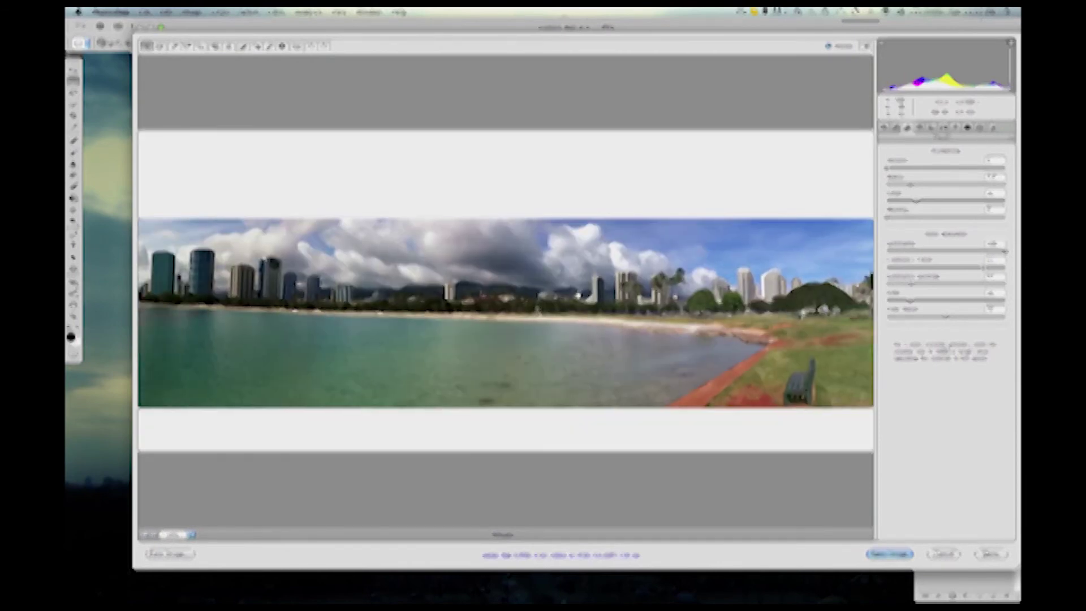
pyautogui.hscroll(-5, 505, 312)
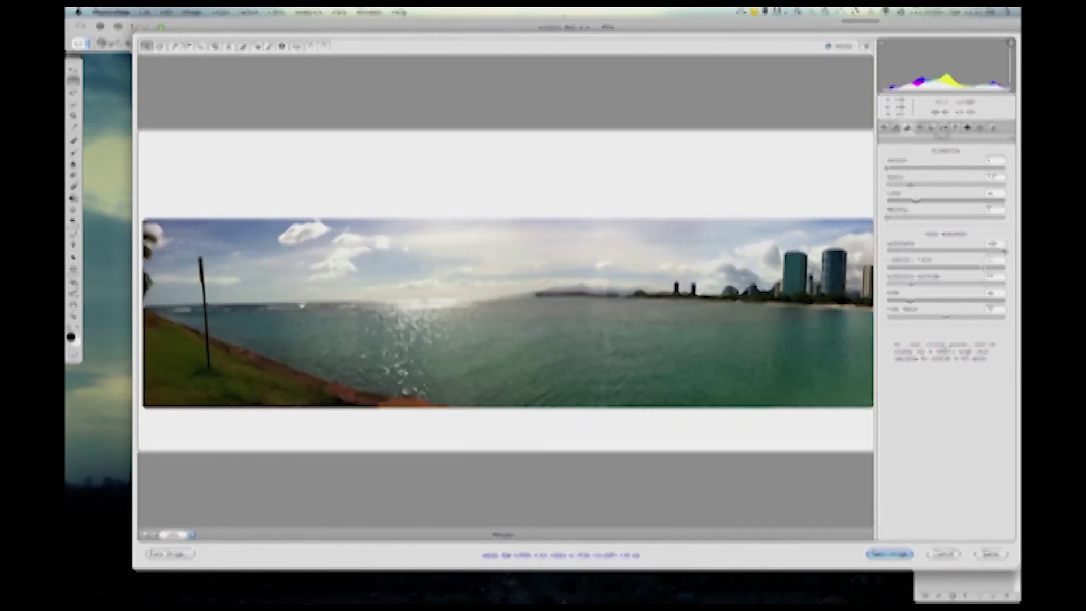
pyautogui.hscroll(8, 505, 312)
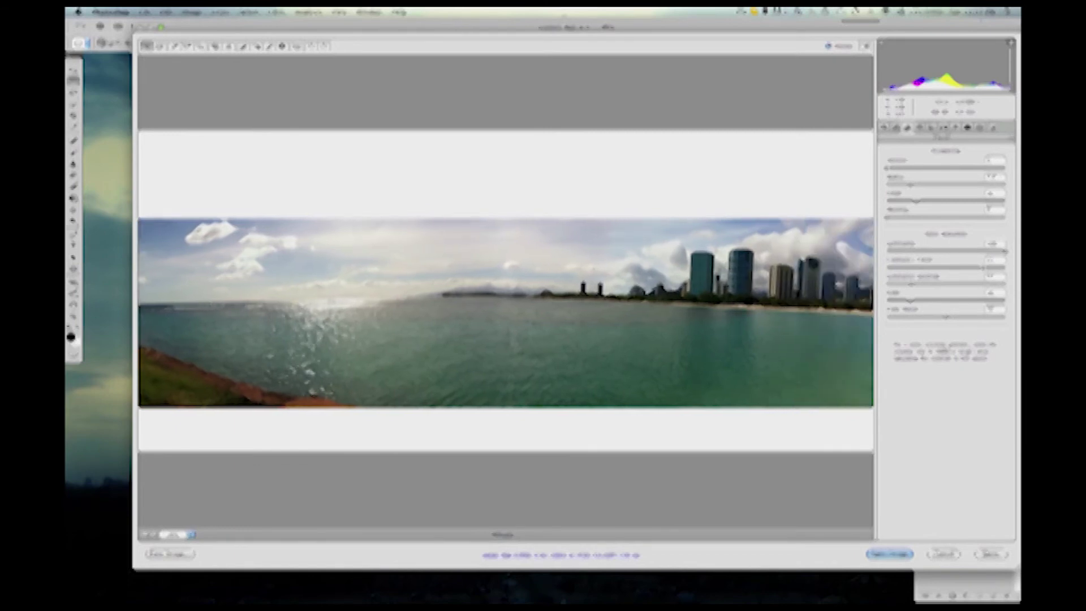
pyautogui.hscroll(20, 505, 312)
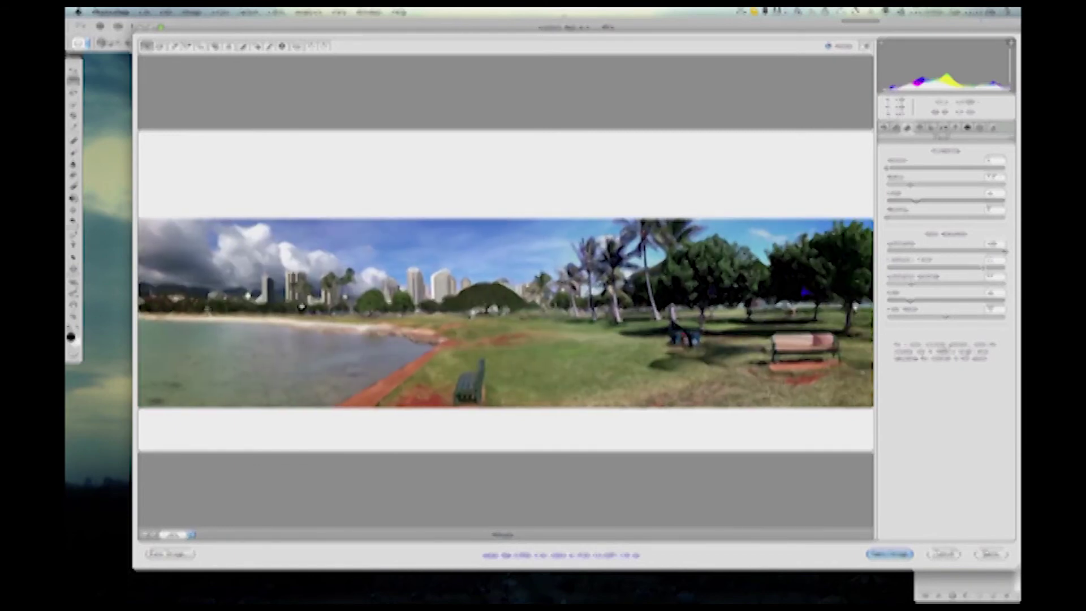
pyautogui.hscroll(12, 505, 312)
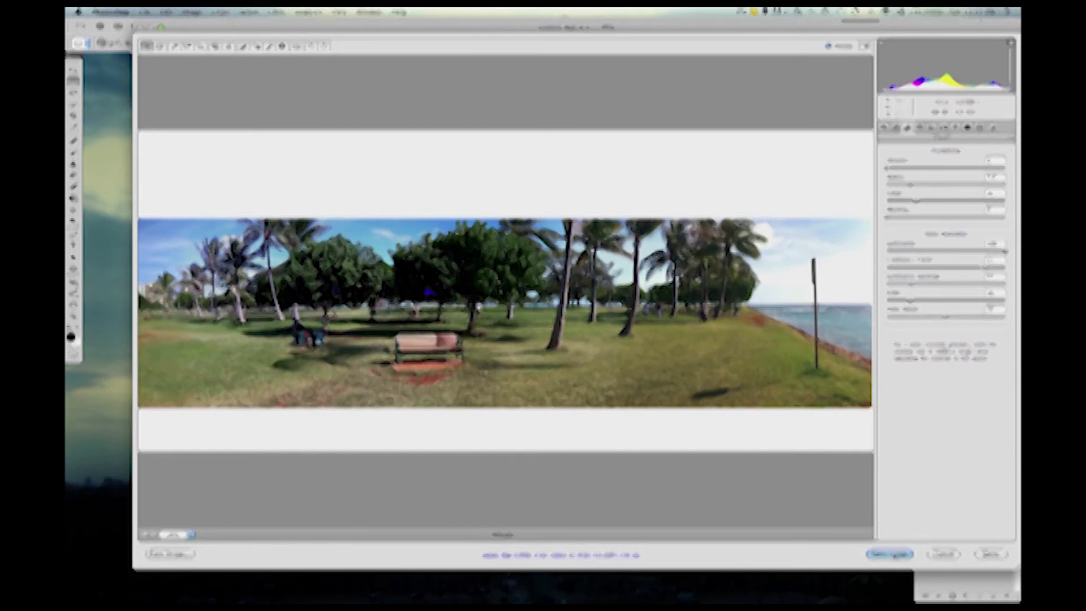
# Open the adjusted panorama from Camera Raw as a document, enlarge its window and inspect the image up close
pyautogui.click(890, 554)
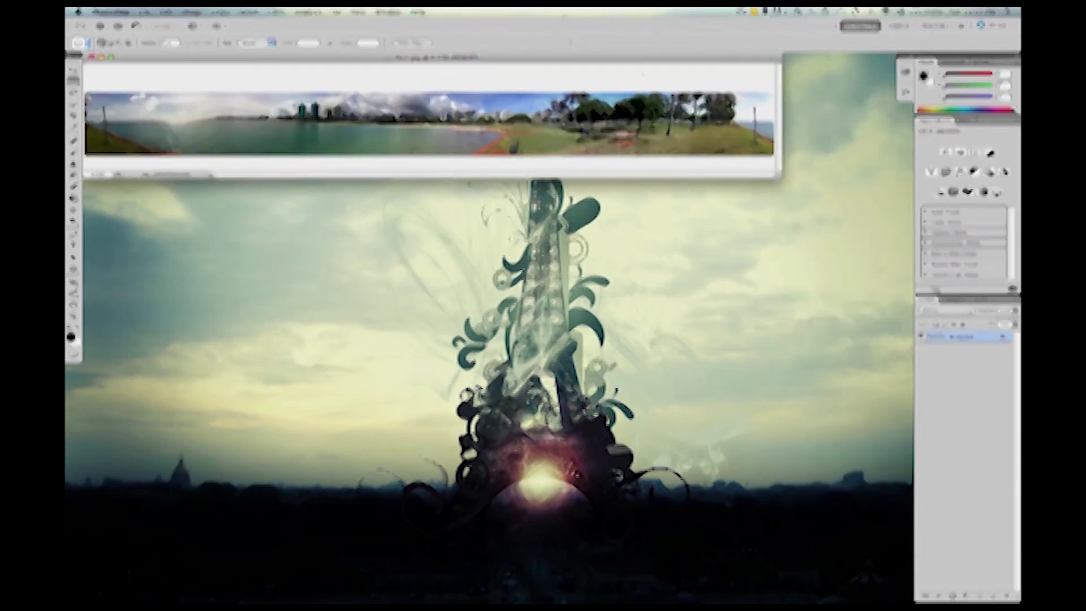
pyautogui.moveTo(779, 176); pyautogui.dragTo(1004, 510)
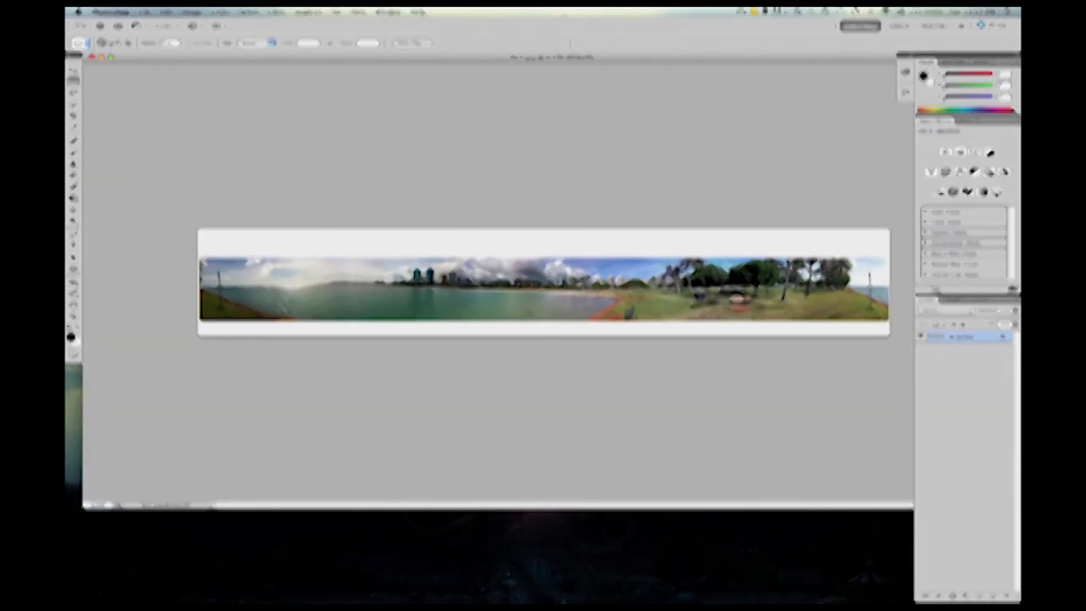
pyautogui.press('super+plus')
pyautogui.press('super+plus')
pyautogui.press('super+plus')
pyautogui.press('super+plus')
pyautogui.press('super+plus')
pyautogui.press('super+plus')
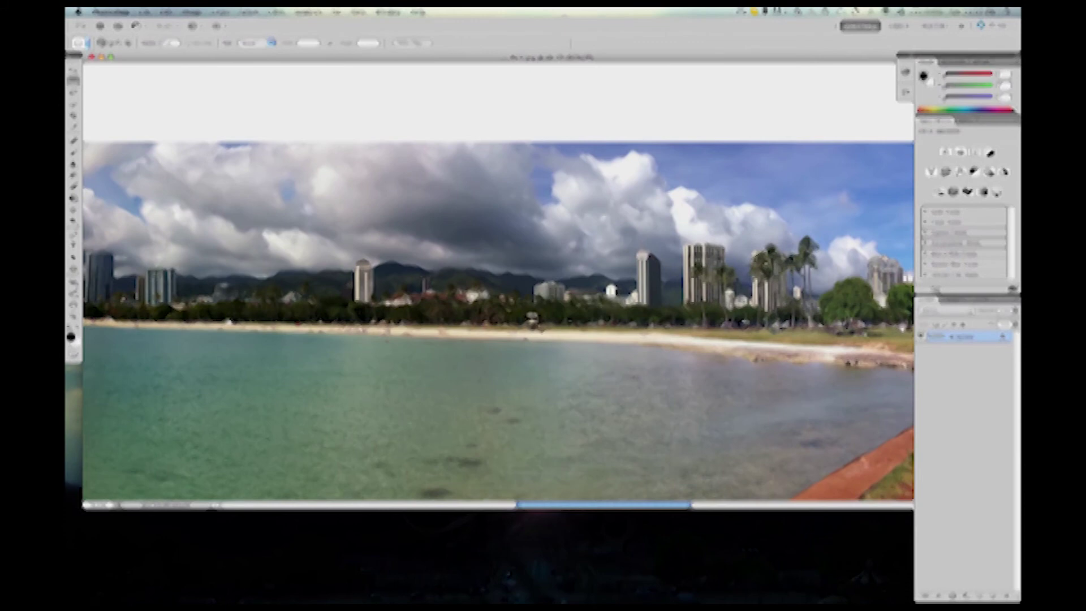
pyautogui.hscroll(-15, 497, 319)
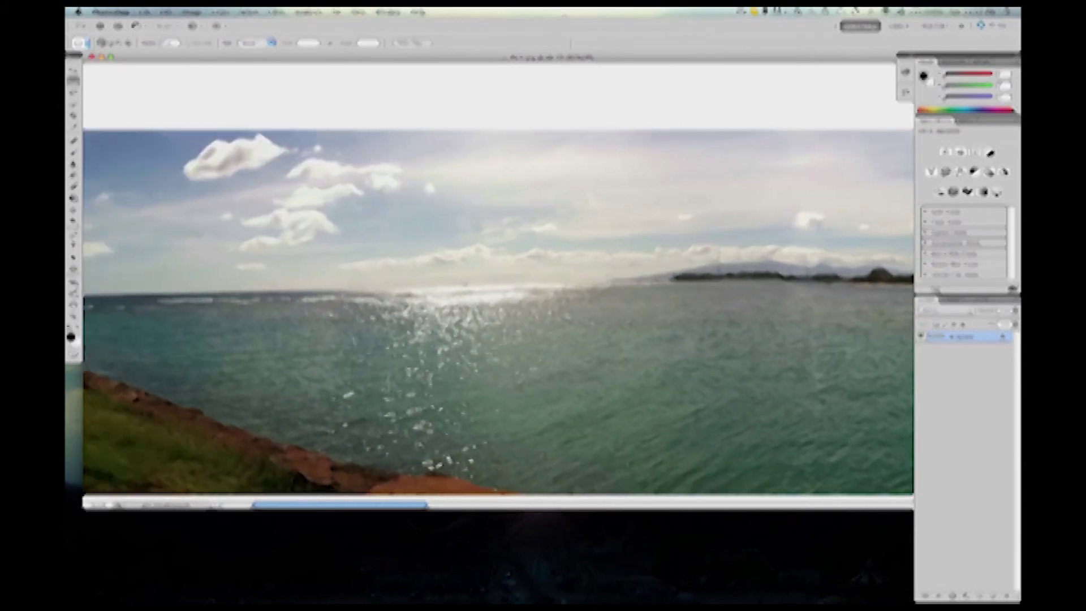
# Apply the basic Sharpen filter to the noise-reduced panorama
pyautogui.hscroll(-3, 497, 311)
pyautogui.hscroll(-1, 497, 311)
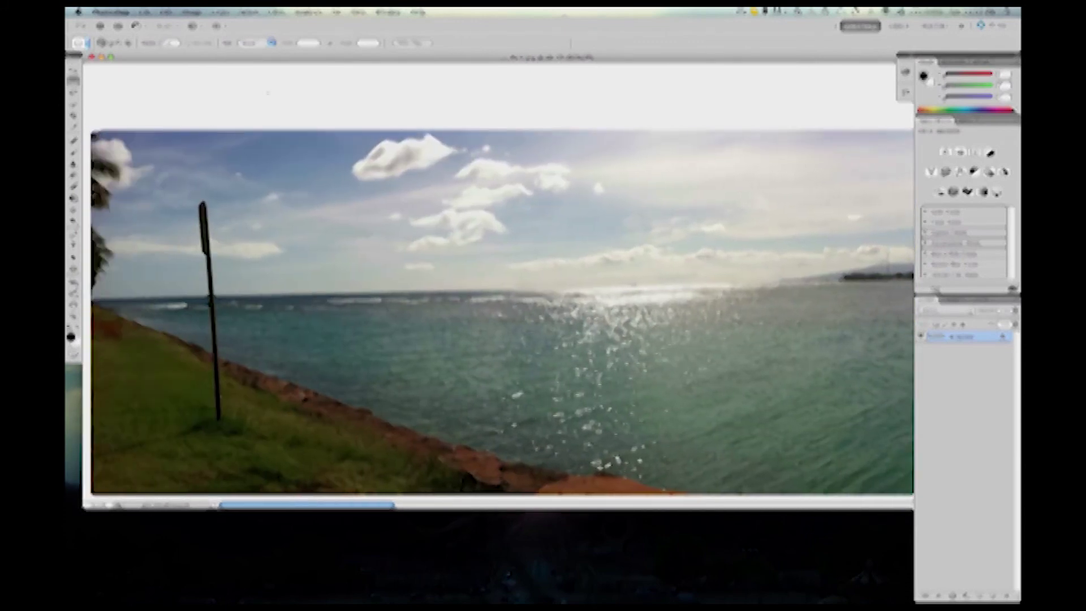
pyautogui.click(277, 11)
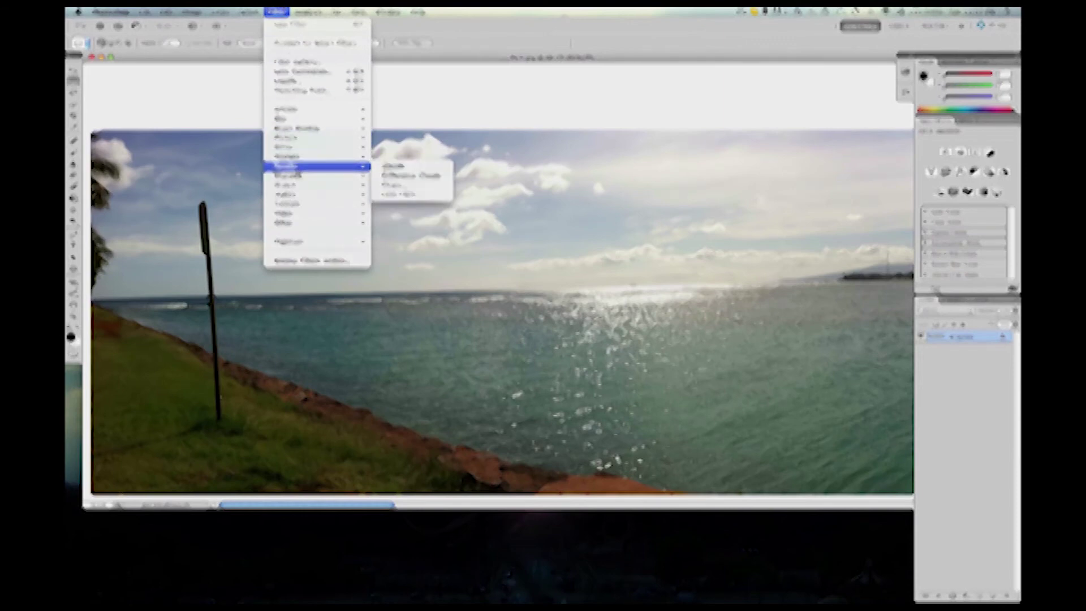
pyautogui.moveTo(298, 177)
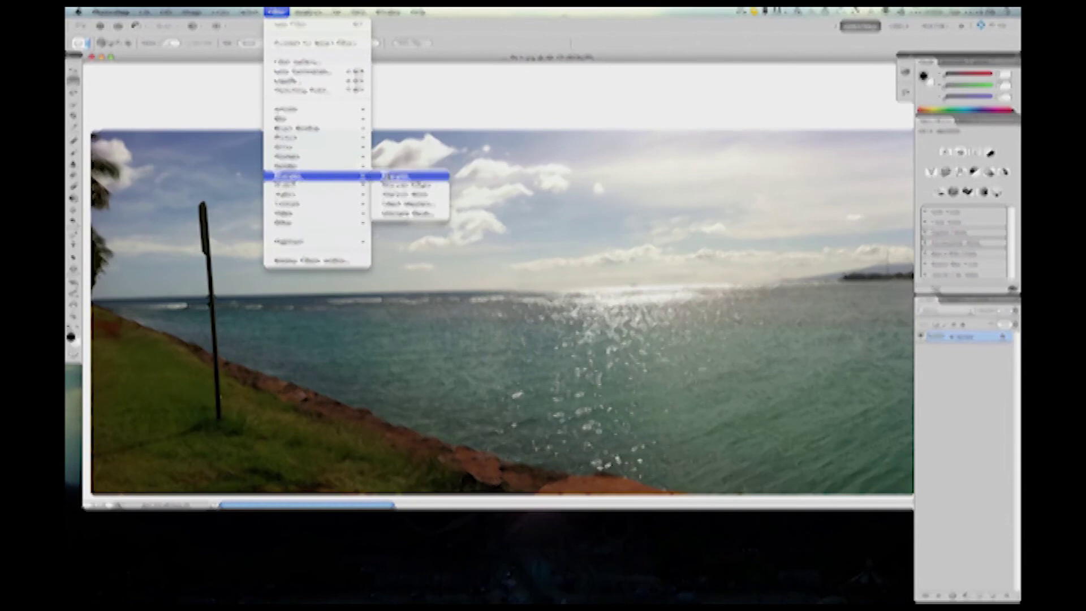
pyautogui.click(390, 176)
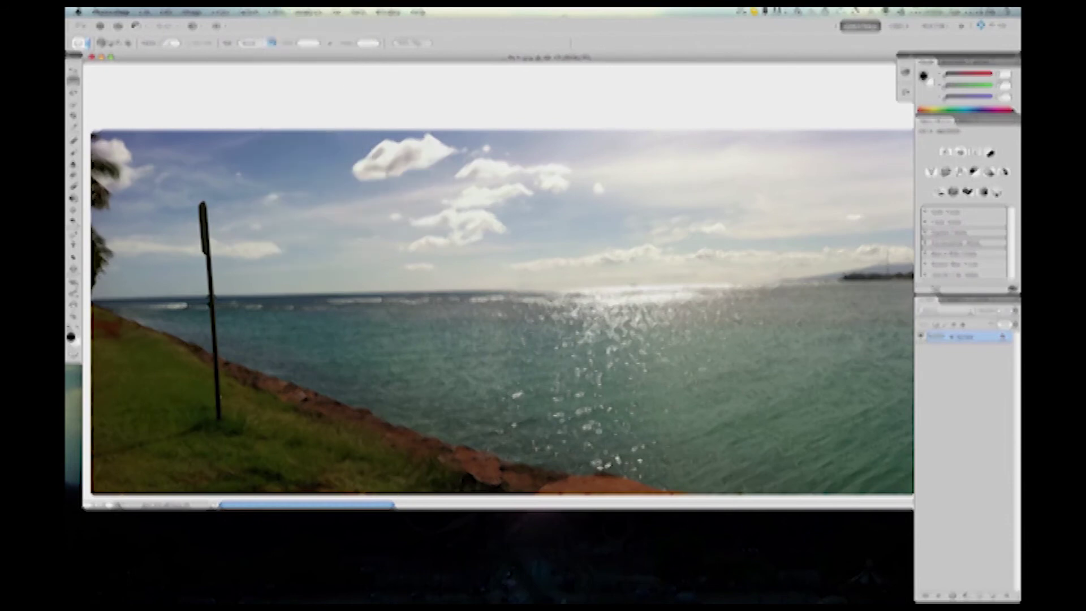
# Check the sharpened panorama from the coastline to the park, and apply a further sharpening filter to it
pyautogui.scroll(-3, 498, 283)
pyautogui.hscroll(10, 498, 283)
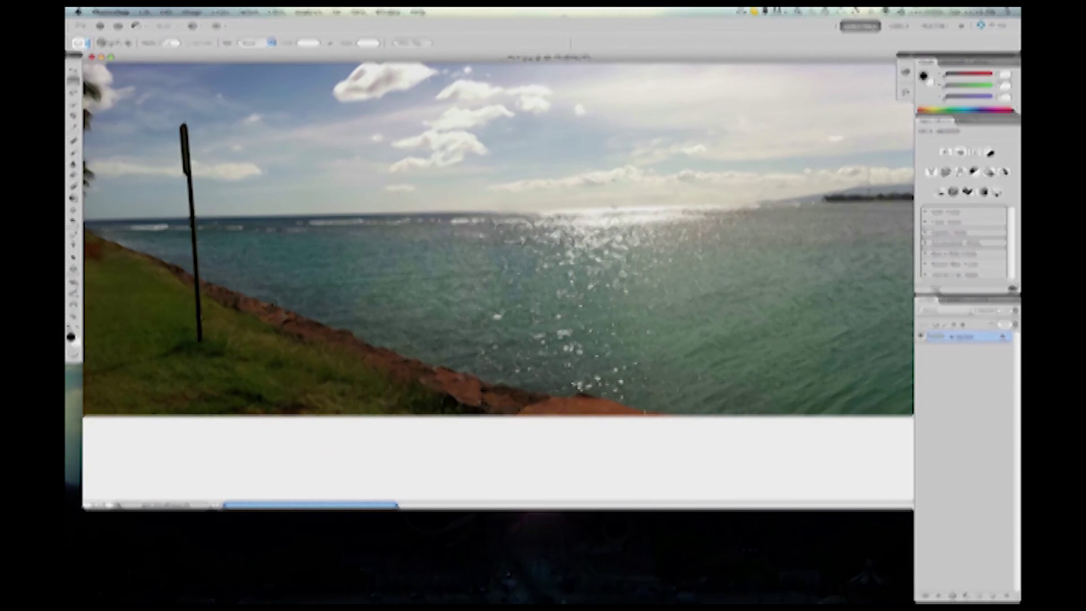
pyautogui.hscroll(10, 497, 237)
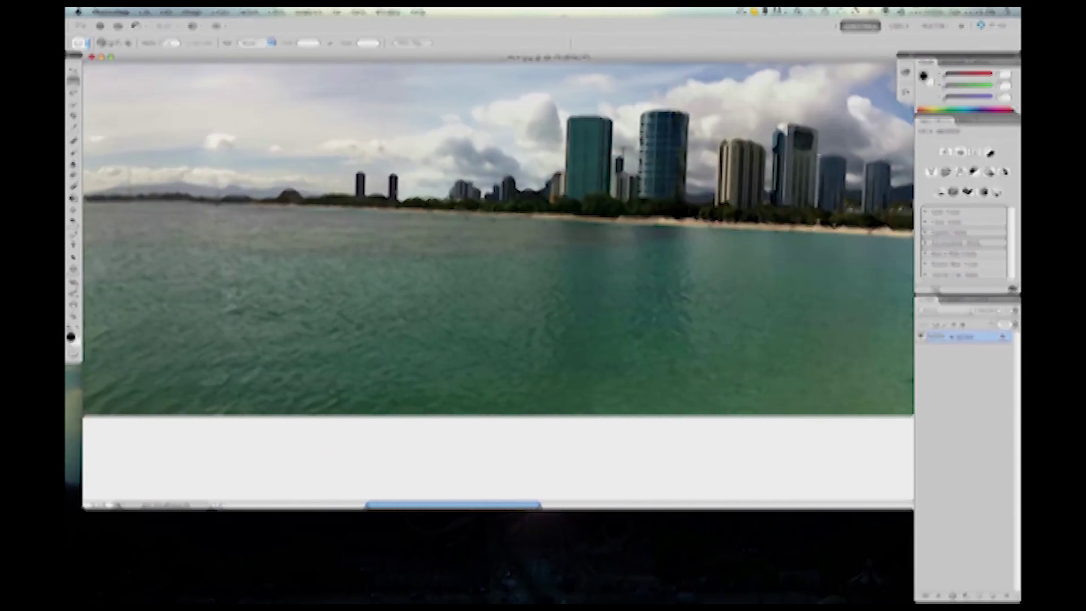
pyautogui.hscroll(10, 498, 238)
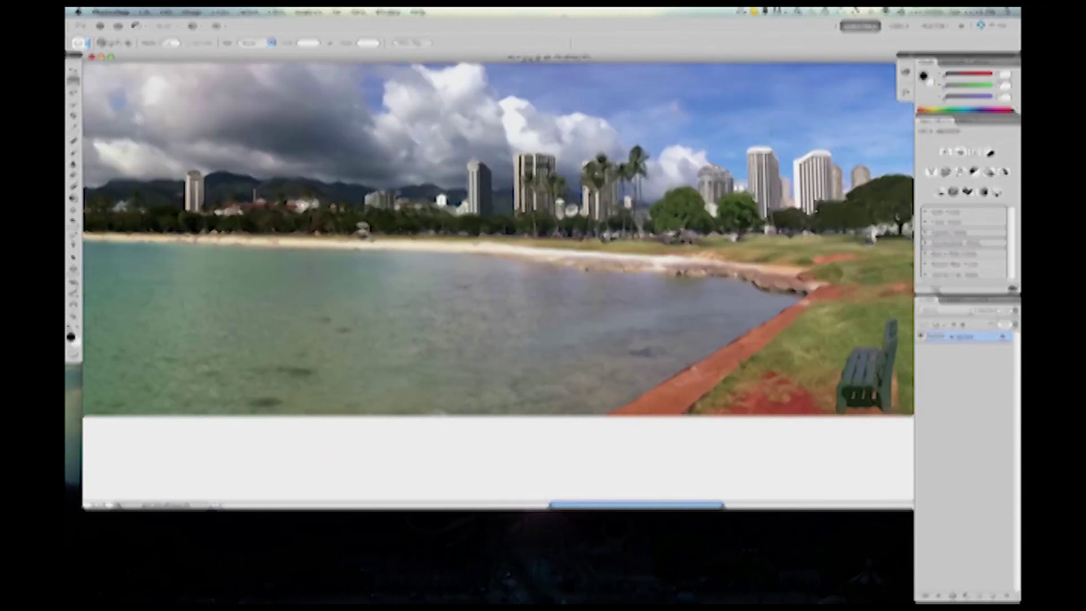
pyautogui.hscroll(5, 497, 238)
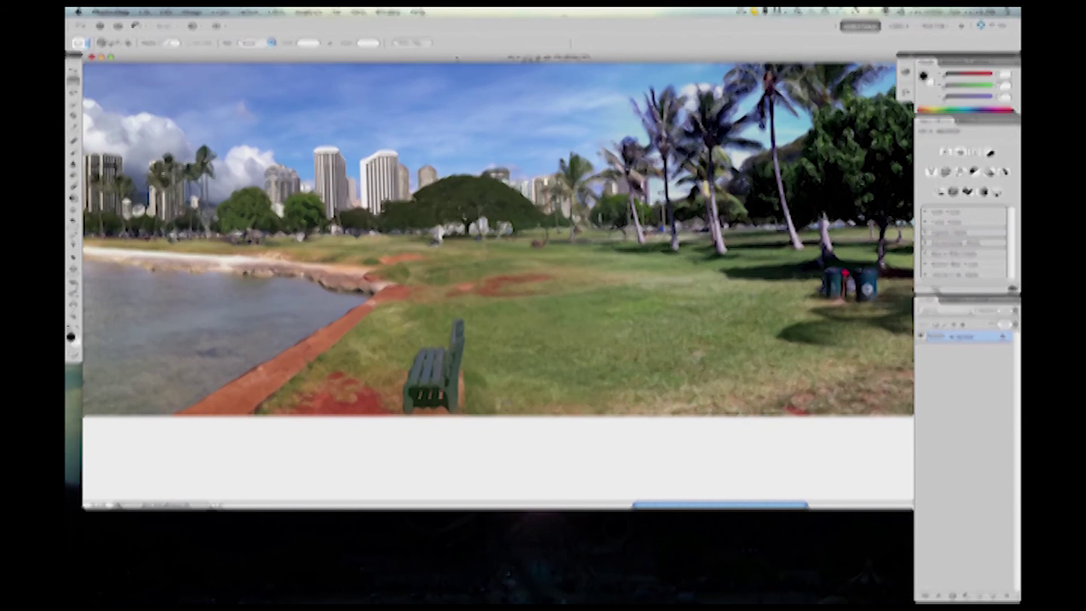
pyautogui.click(276, 11)
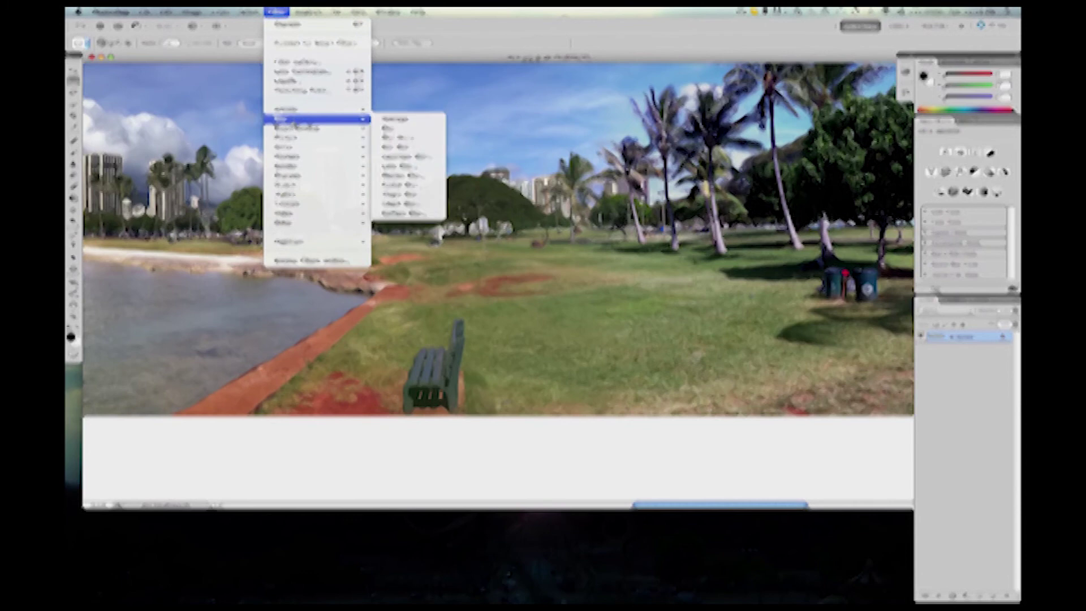
pyautogui.moveTo(295, 148)
pyautogui.moveTo(292, 176)
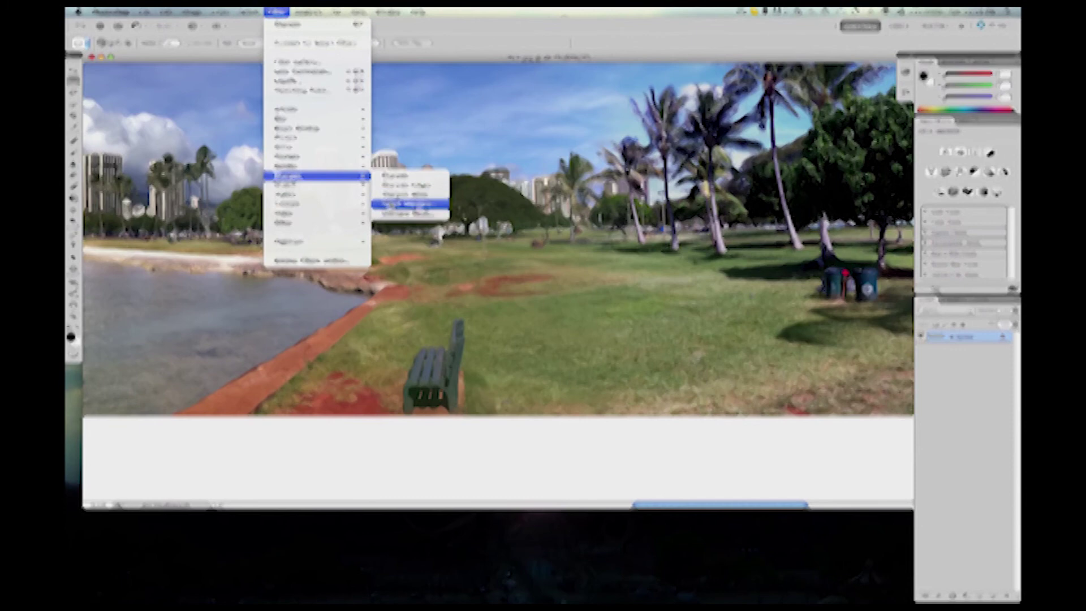
pyautogui.click(394, 203)
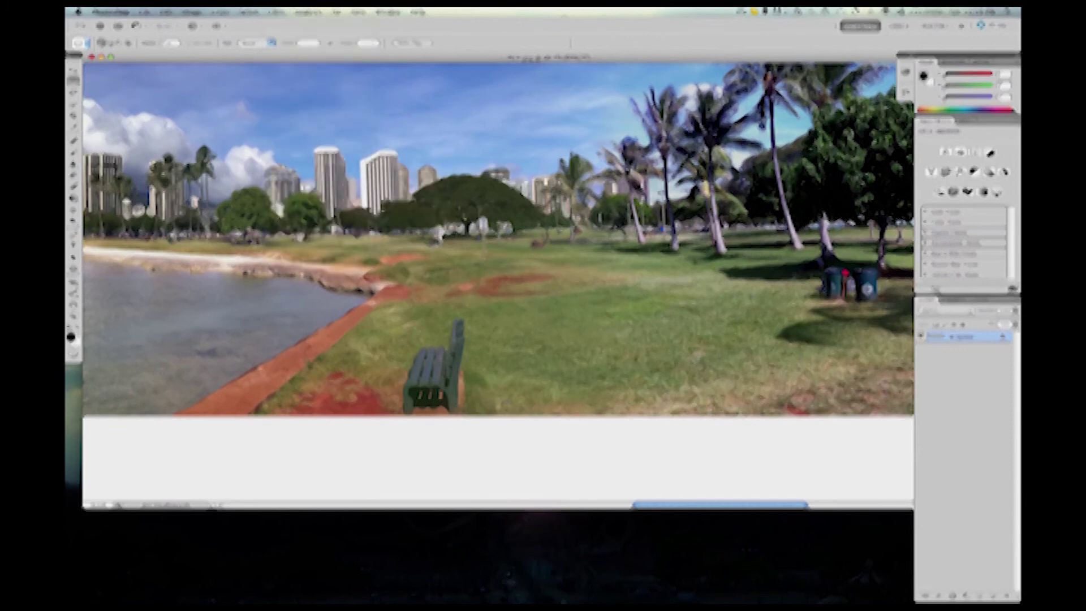
# Examine the sharpened panorama from one end to the other, from the park lawn to the coastline and back
pyautogui.hscroll(3, 497, 238)
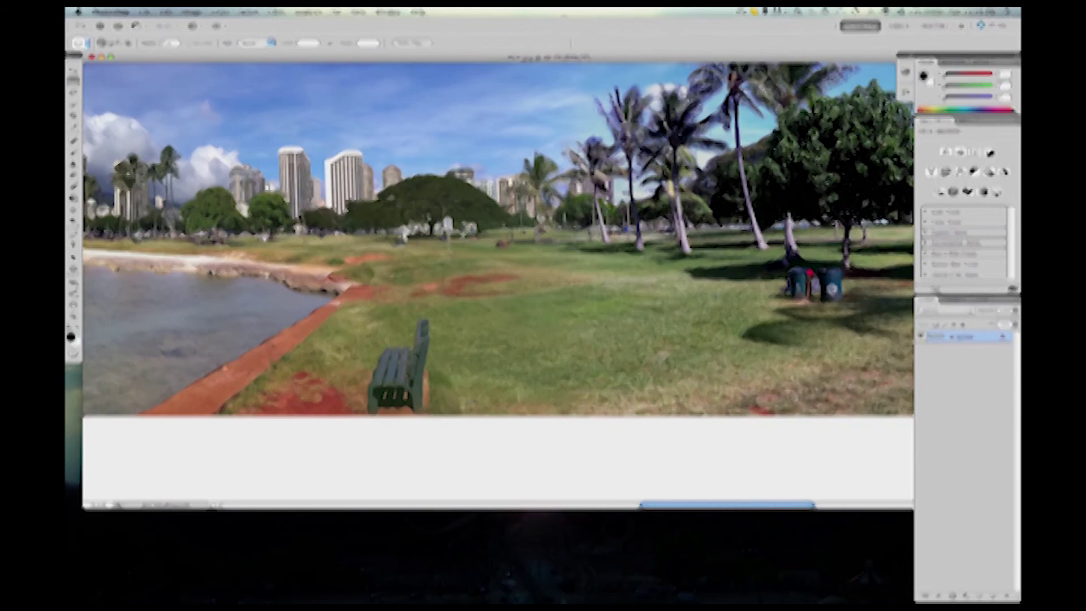
pyautogui.hscroll(10, 497, 266)
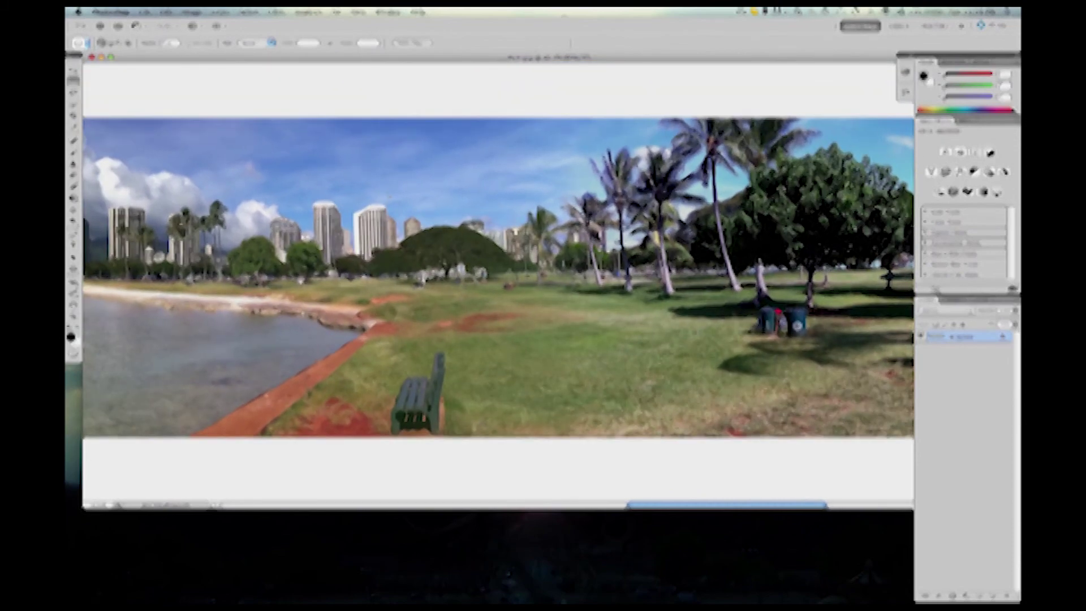
pyautogui.hscroll(15, 497, 265)
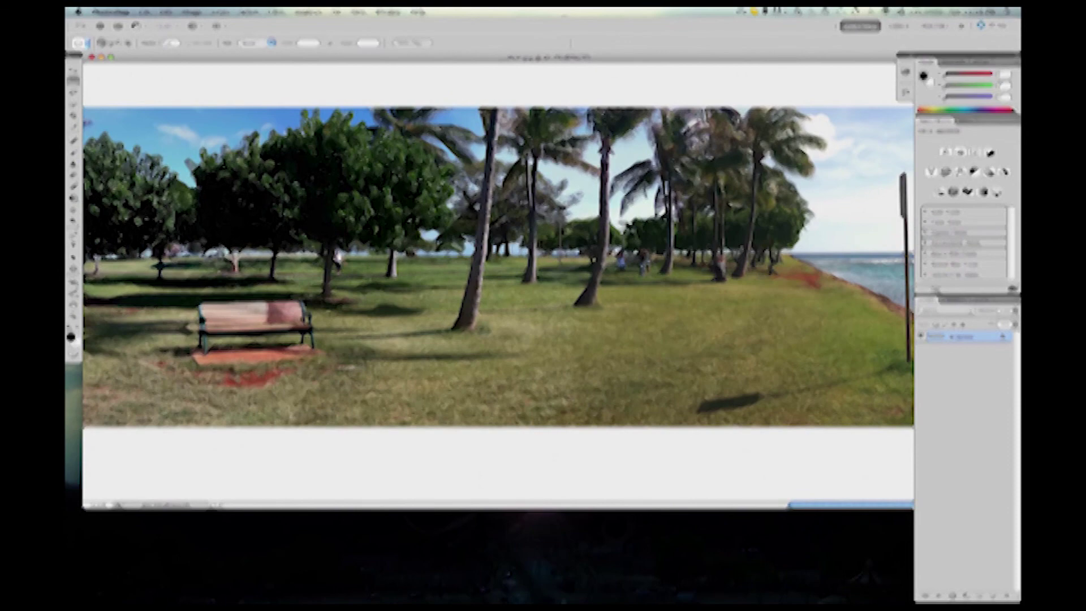
pyautogui.hscroll(-20, 497, 282)
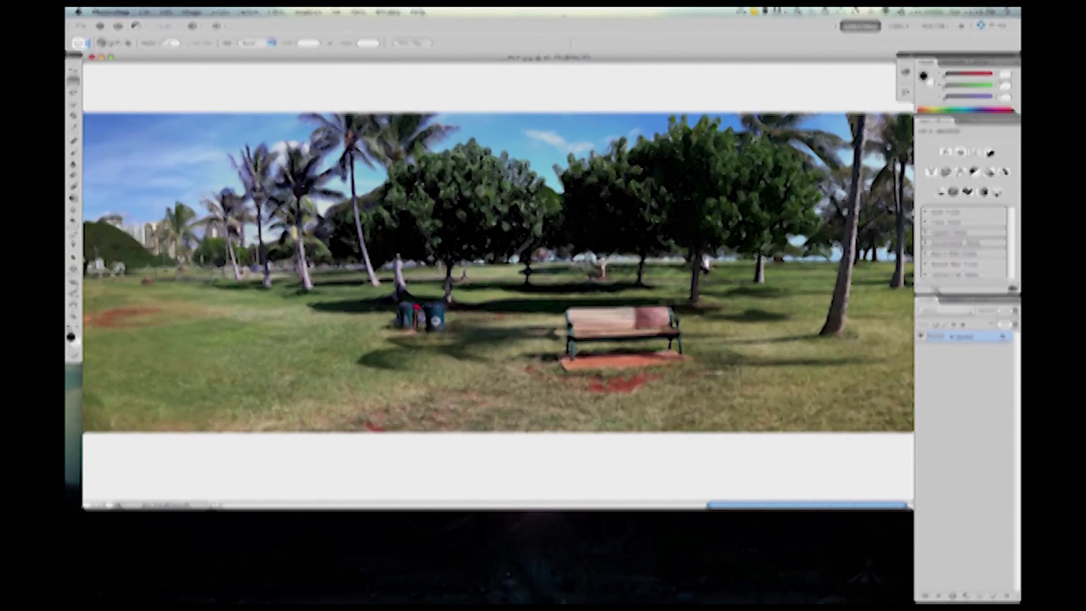
pyautogui.hscroll(-8, 498, 282)
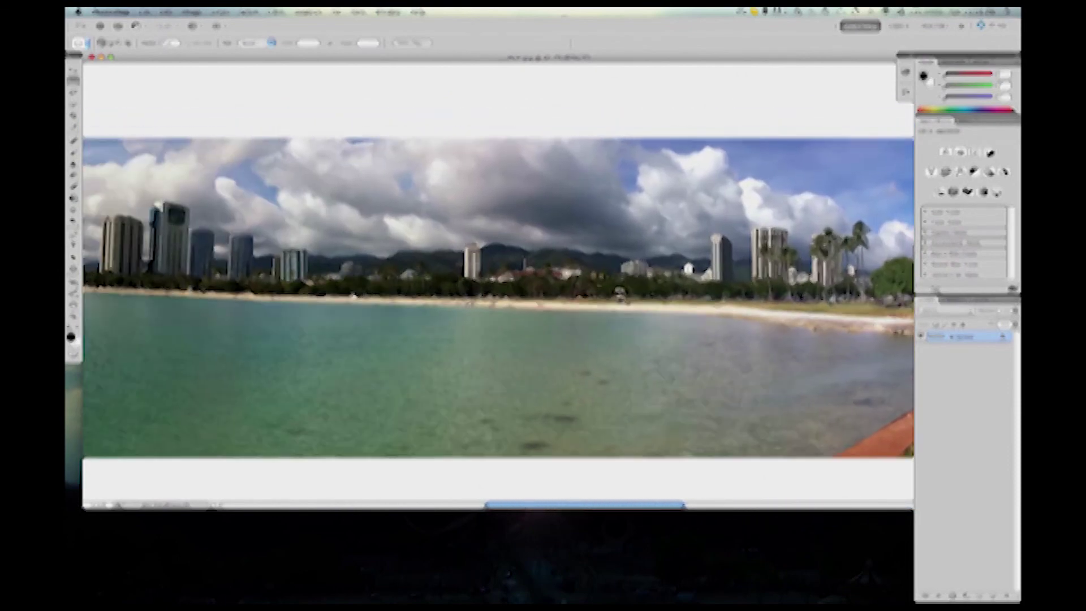
pyautogui.hscroll(-15, 497, 282)
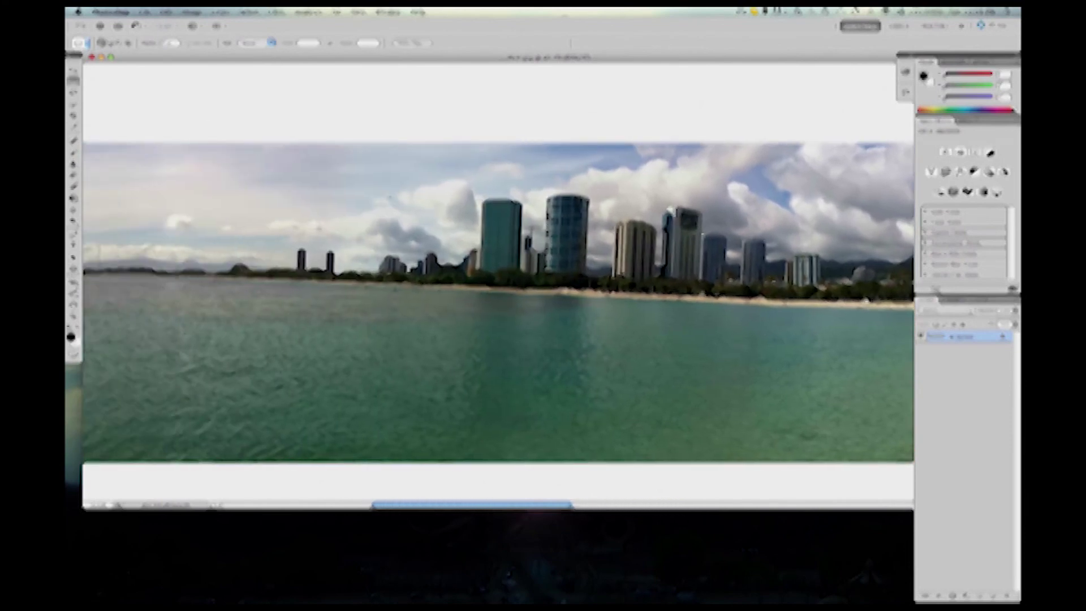
pyautogui.hscroll(-15, 498, 282)
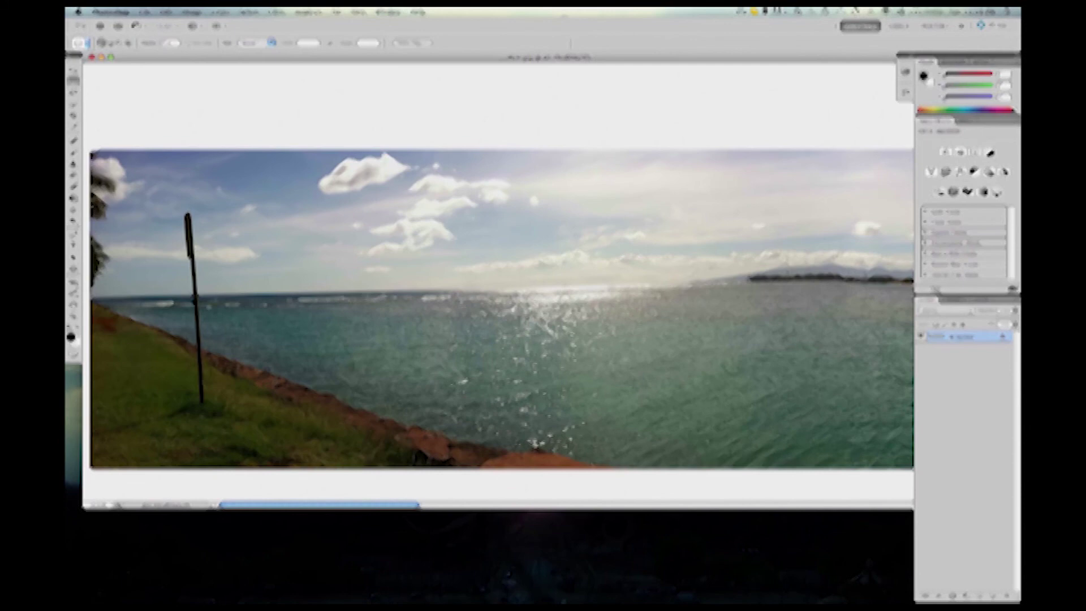
pyautogui.hscroll(20, 206, 303)
pyautogui.hscroll(20, 207, 303)
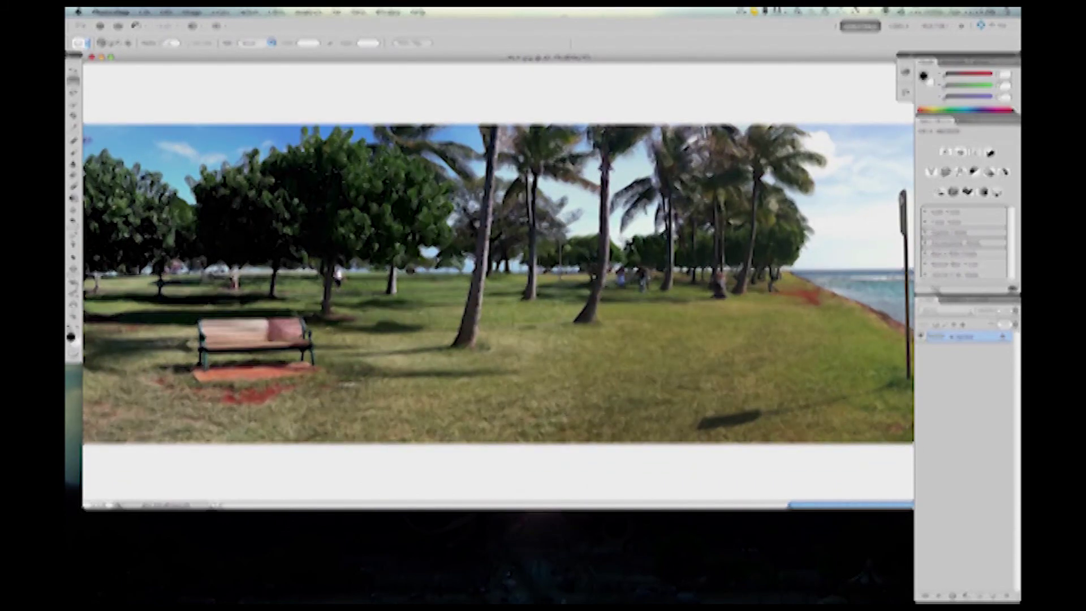
# Inspect the palm trees and people in the park up close, and look back across the skyline and water to the shoreline signpost
pyautogui.press('super+plus')
pyautogui.press('super+plus')
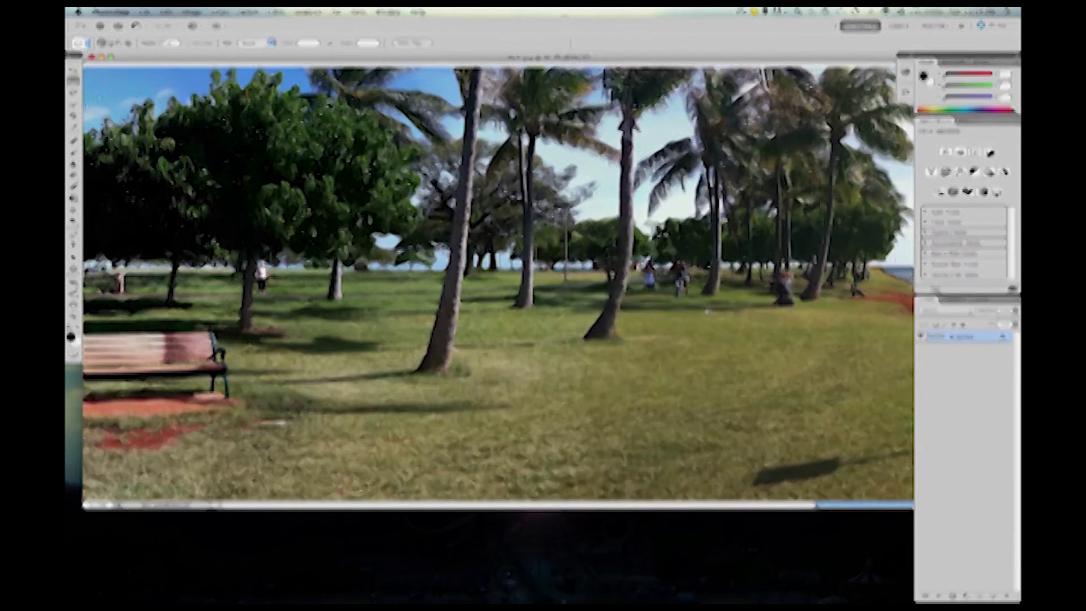
pyautogui.scroll(-7, 708, 312)
pyautogui.hscroll(4, 708, 312)
pyautogui.scroll(10, 498, 283)
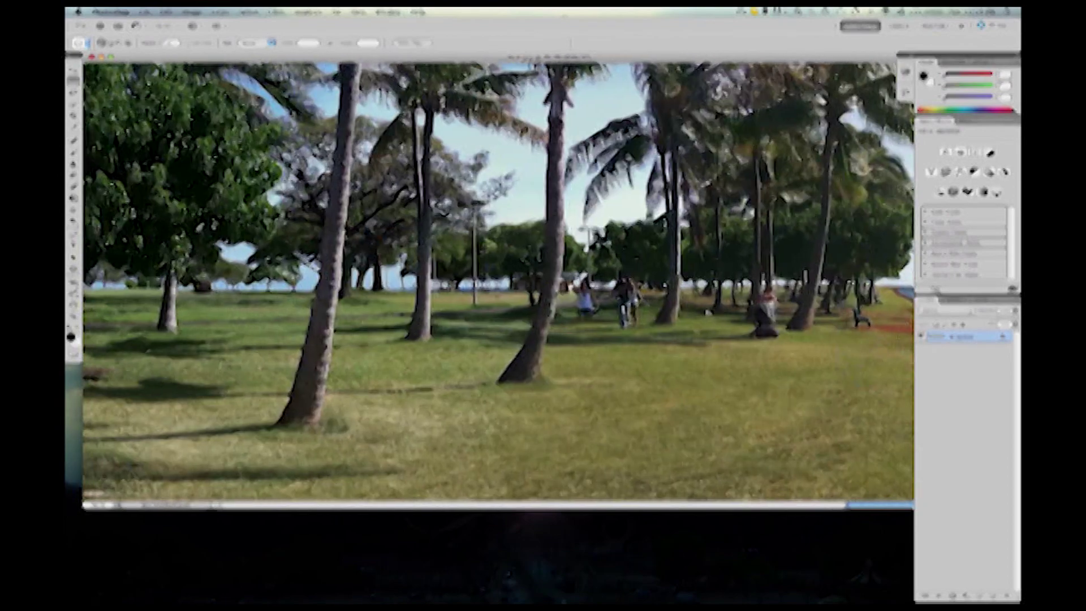
pyautogui.scroll(-4, 497, 283)
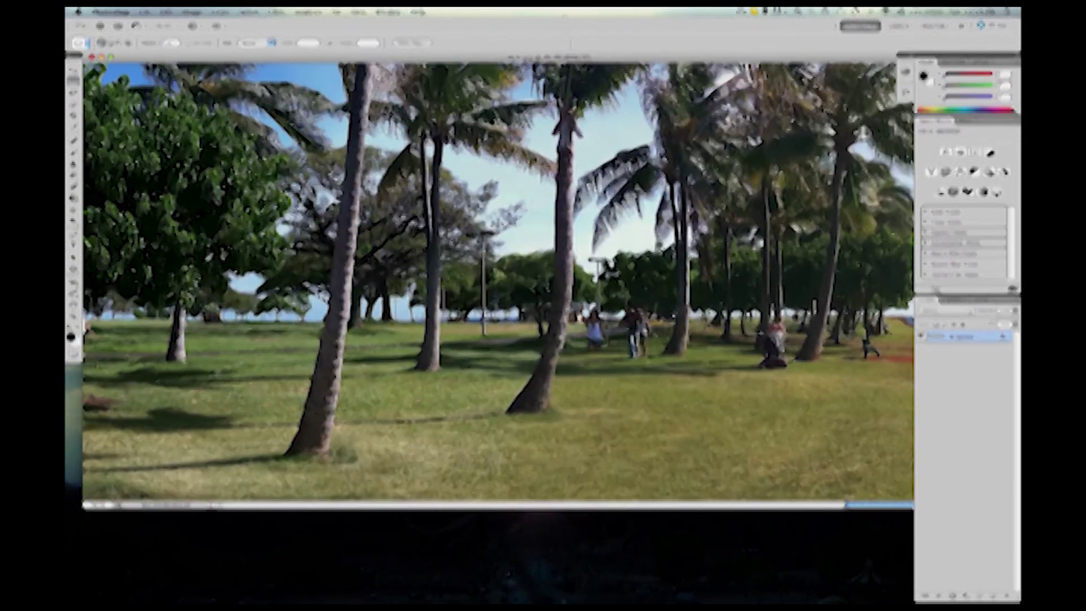
pyautogui.press('super+minus')
pyautogui.hscroll(-10, 708, 313)
pyautogui.scroll(-2, 708, 312)
pyautogui.hscroll(-8, 497, 285)
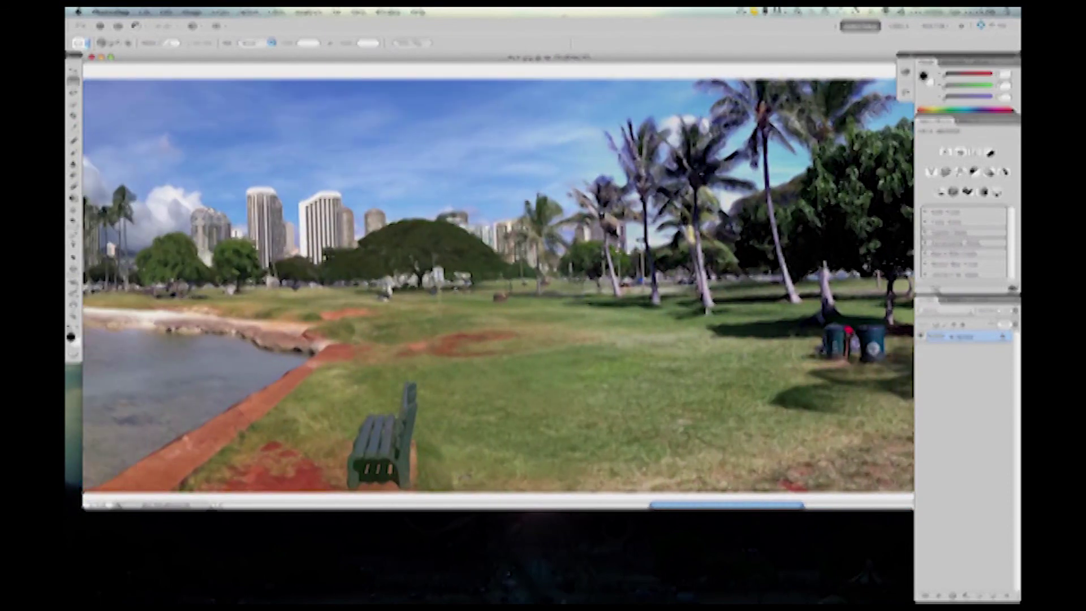
pyautogui.hscroll(-12, 498, 285)
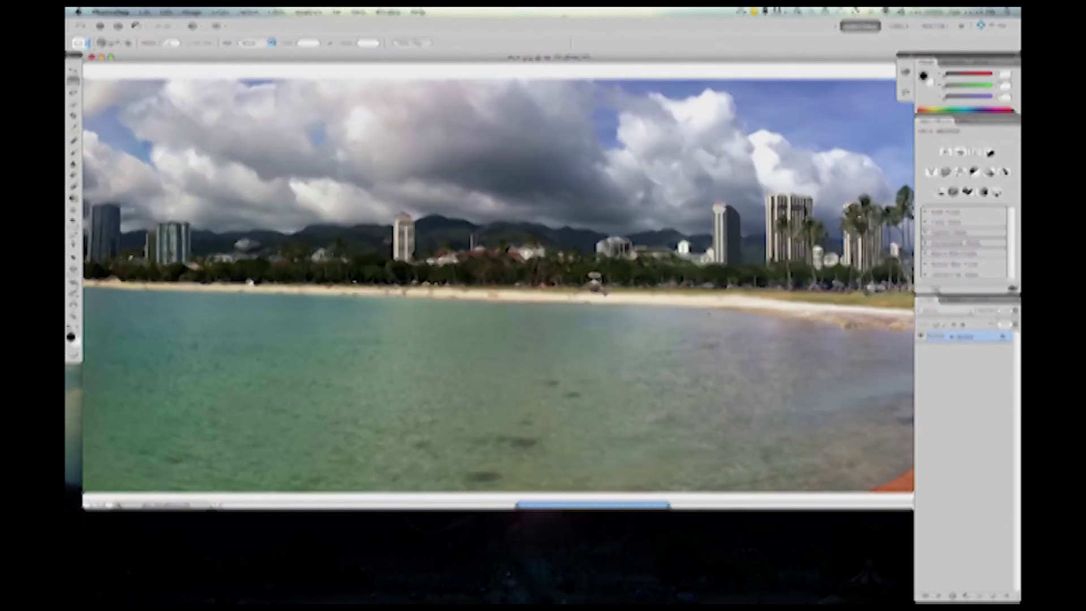
pyautogui.hscroll(-15, 497, 285)
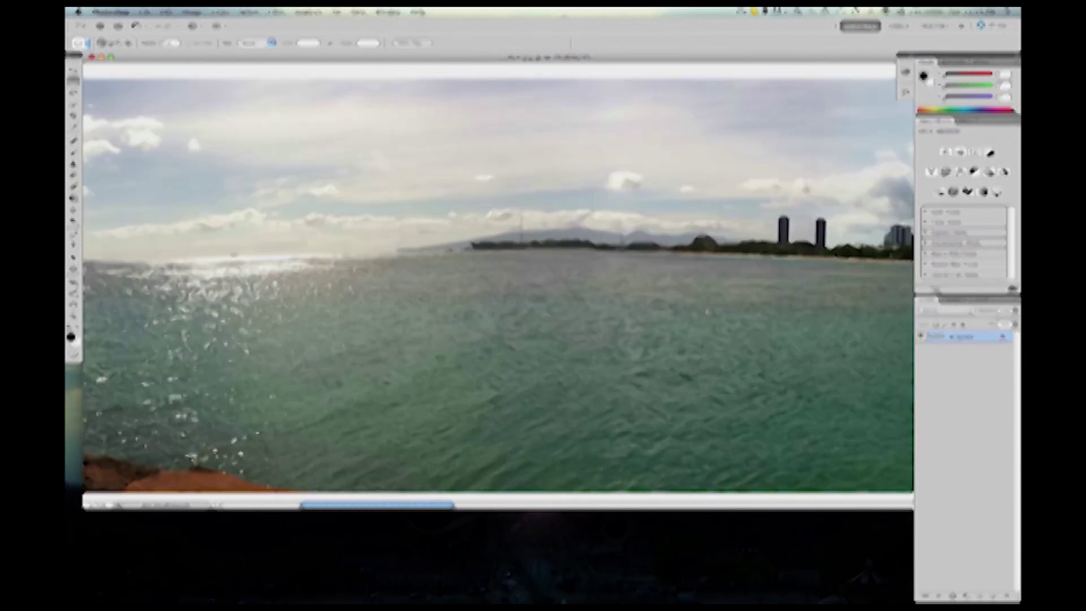
pyautogui.hscroll(-10, 497, 285)
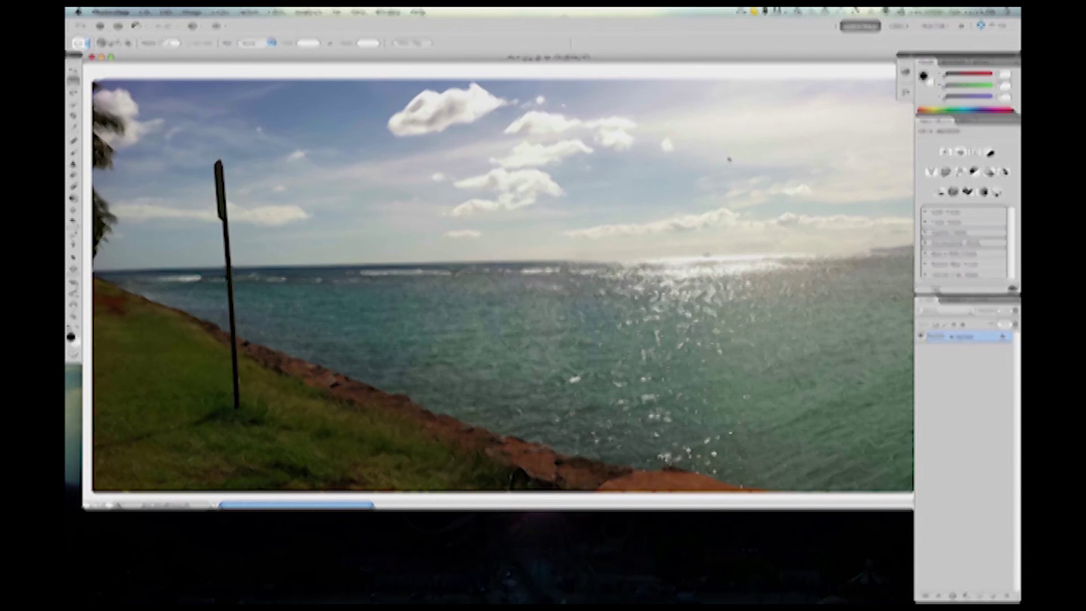
pyautogui.click(740, 11)
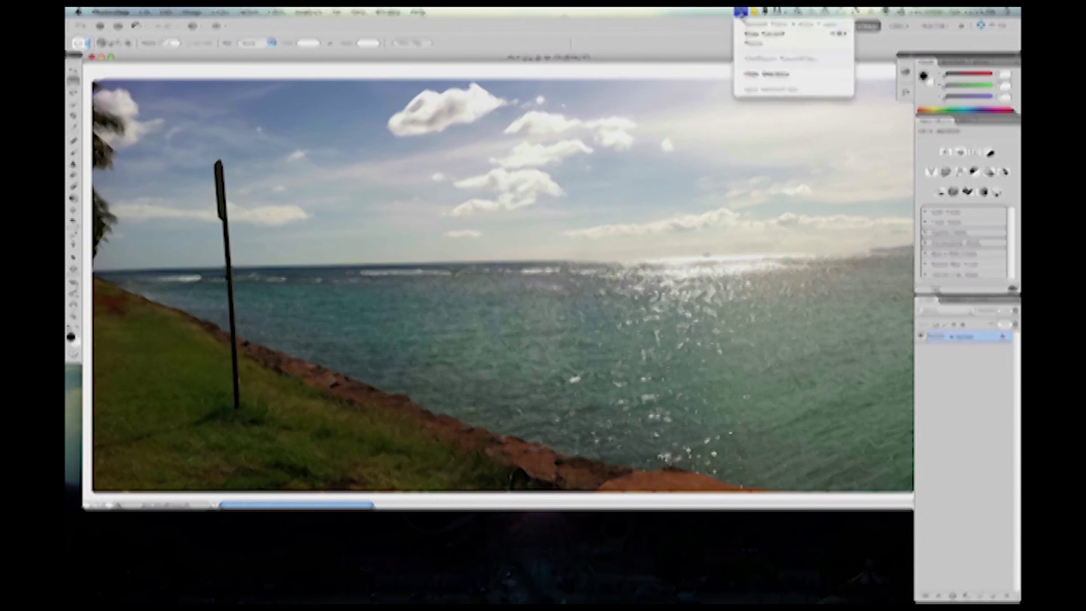